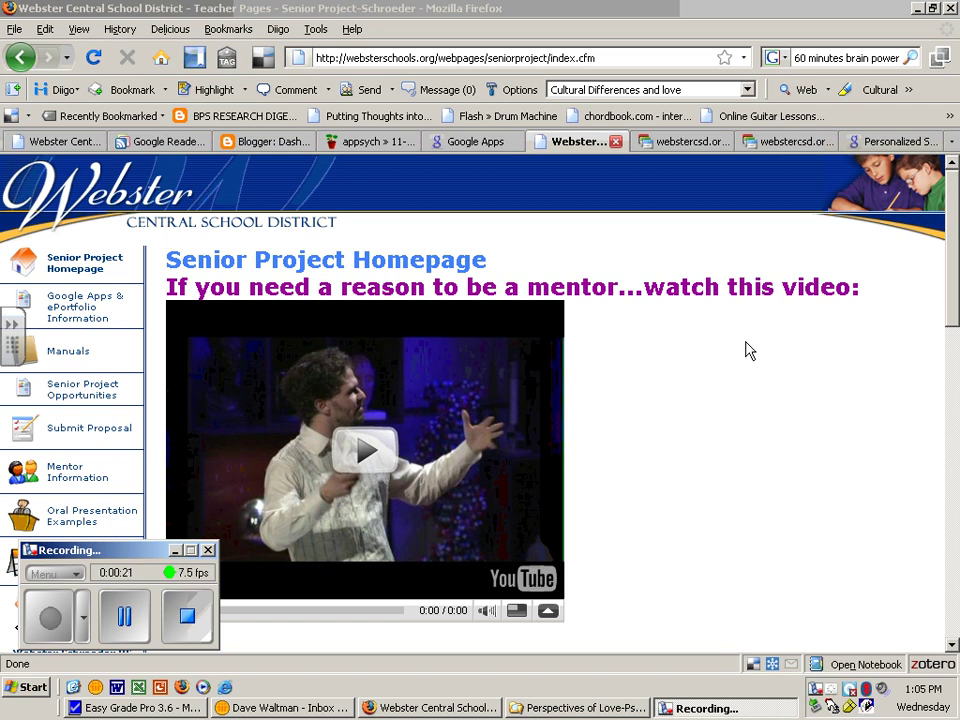
Go from the webstercsd.org tabs through the district start page to the school's Google Sites list.
{"action": "left_click", "coordinate": [686, 142]}
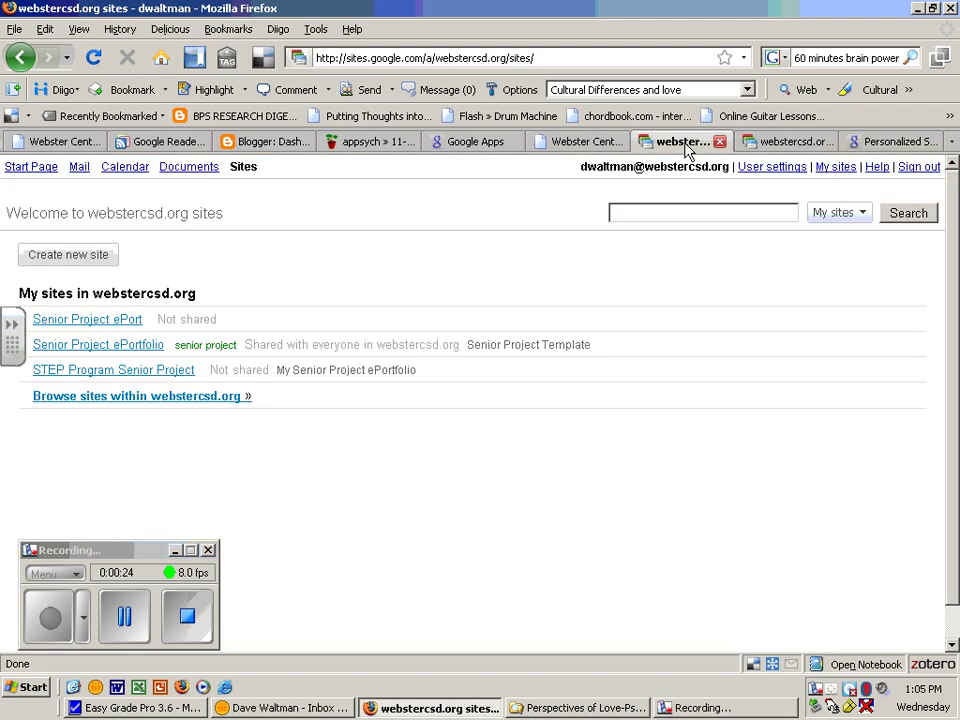
{"action": "left_click", "coordinate": [805, 145]}
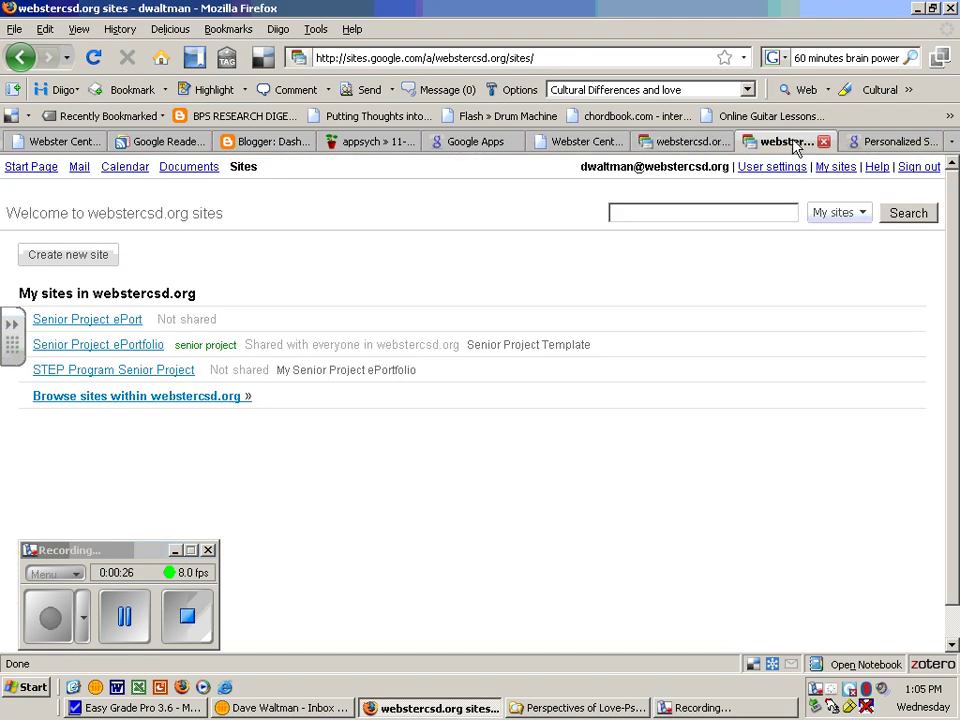
{"action": "left_click", "coordinate": [687, 148]}
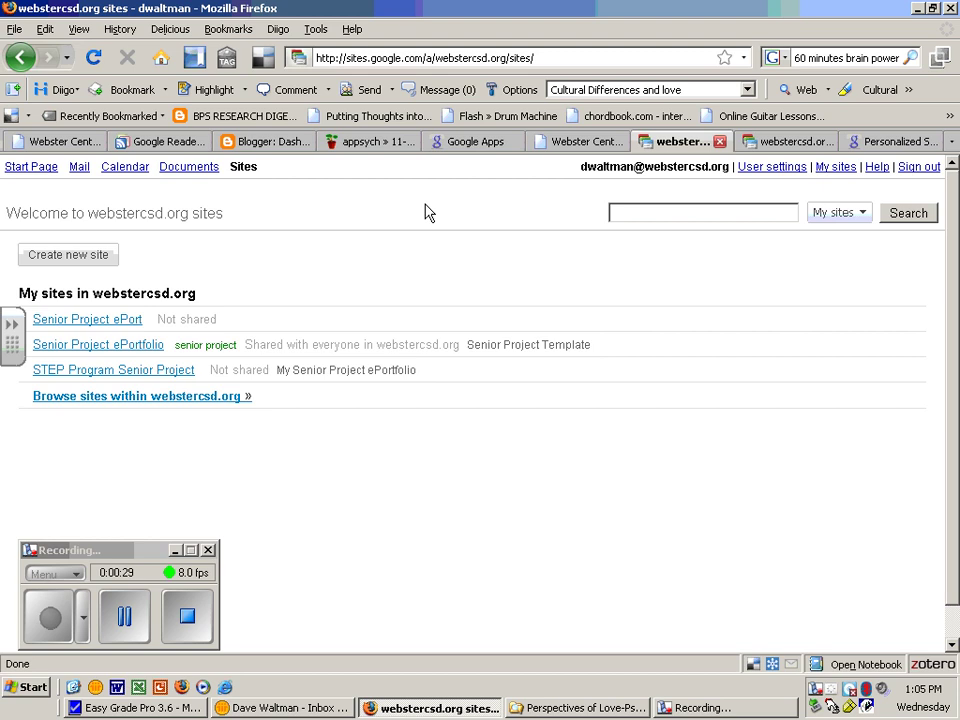
{"action": "left_click", "coordinate": [35, 172]}
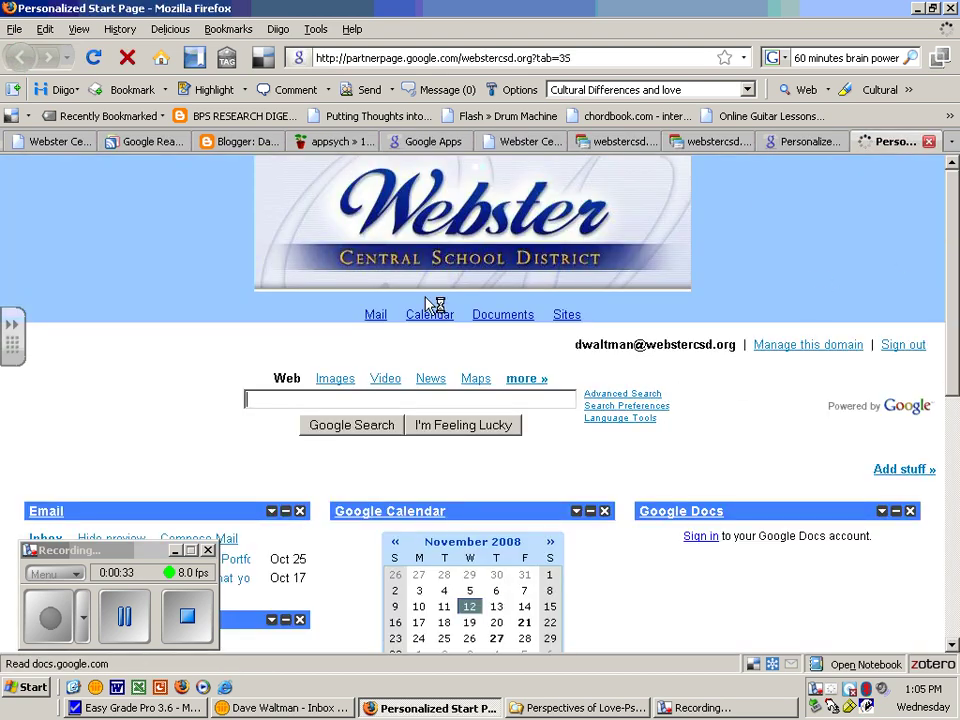
{"action": "left_click", "coordinate": [567, 316]}
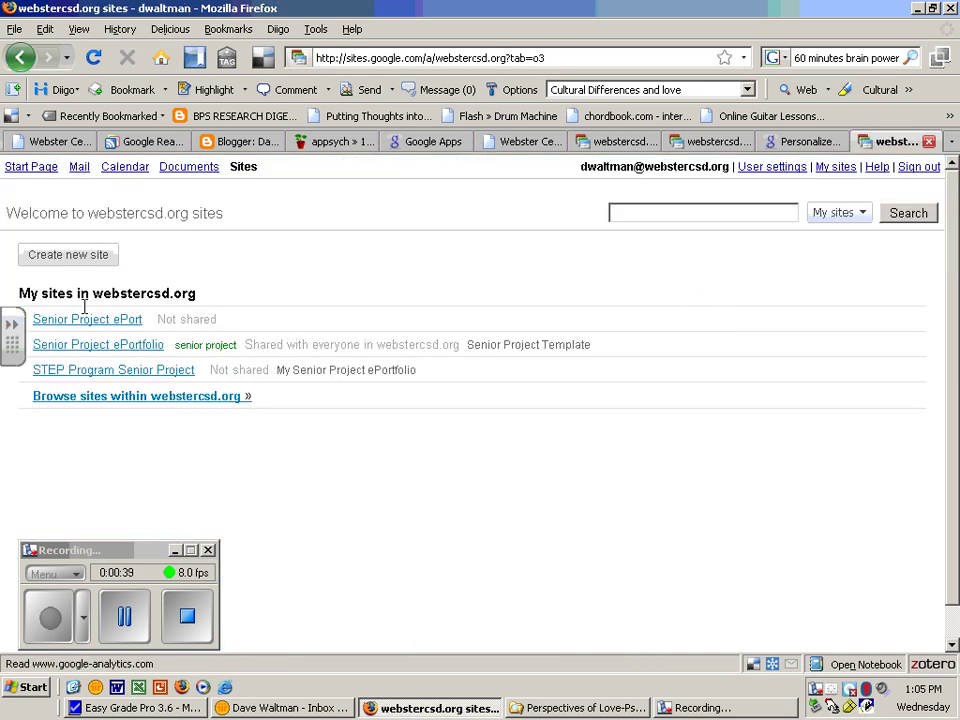
Open the Create new site form and limit viewing to 'Only people I specify', not public.
{"action": "left_click", "coordinate": [57, 257]}
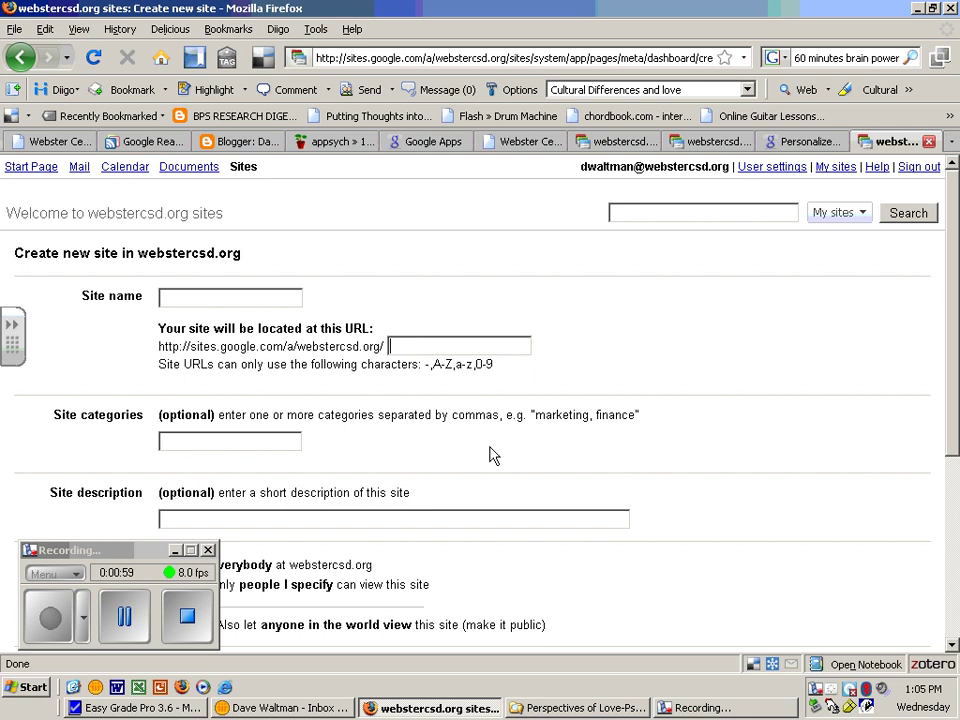
{"action": "scroll", "coordinate": [480, 450], "scroll_direction": "down", "scroll_amount": 3}
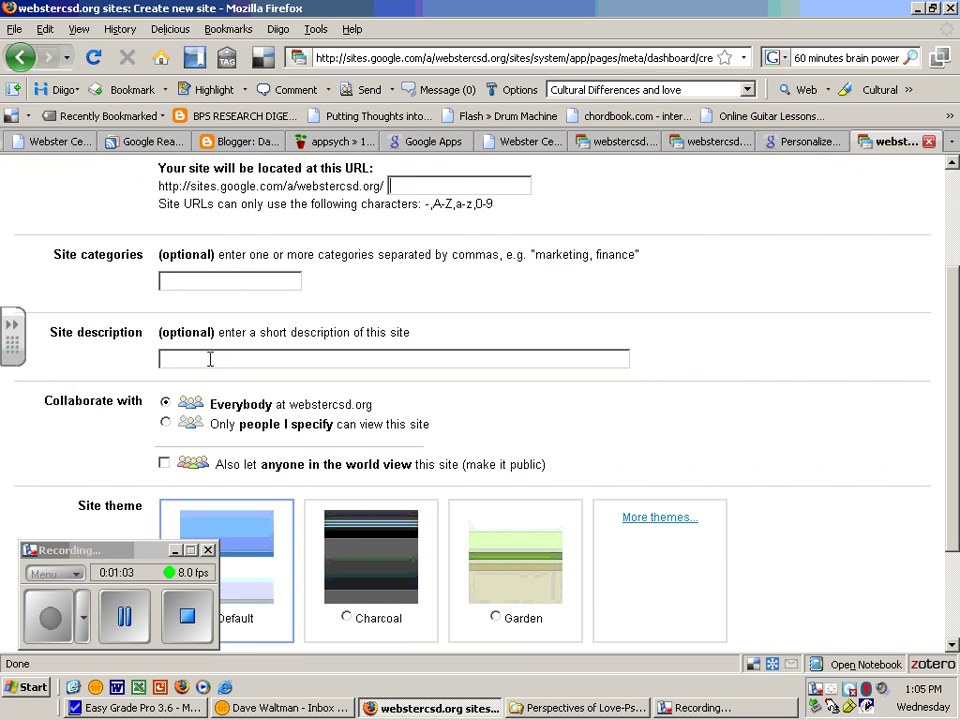
{"action": "scroll", "coordinate": [399, 379], "scroll_direction": "down", "scroll_amount": 2}
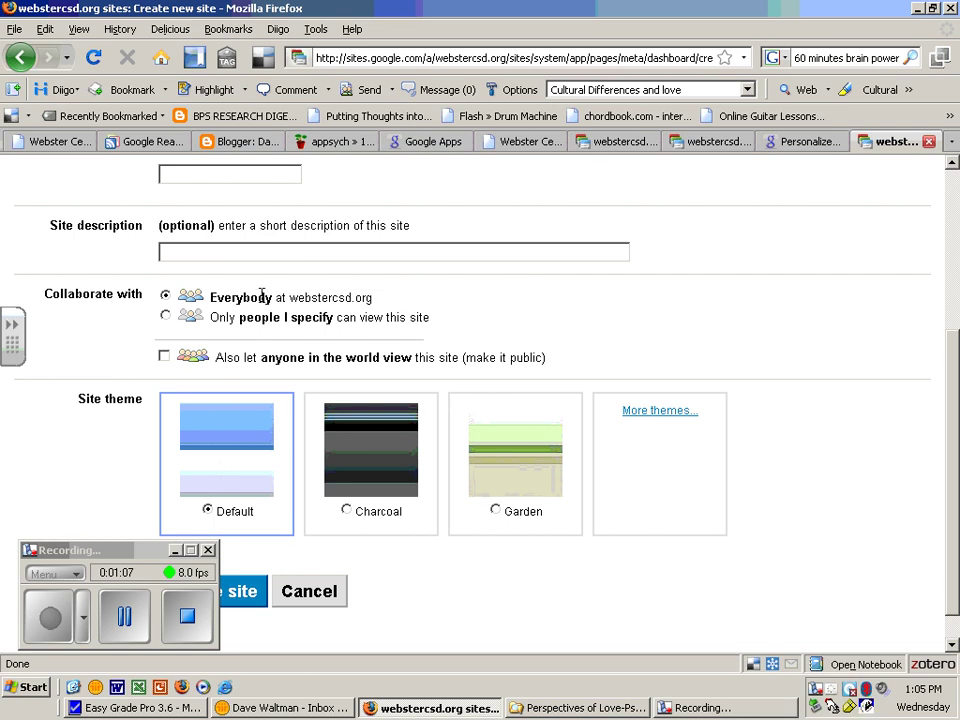
{"action": "left_click_drag", "start_coordinate": [210, 297], "coordinate": [393, 306]}
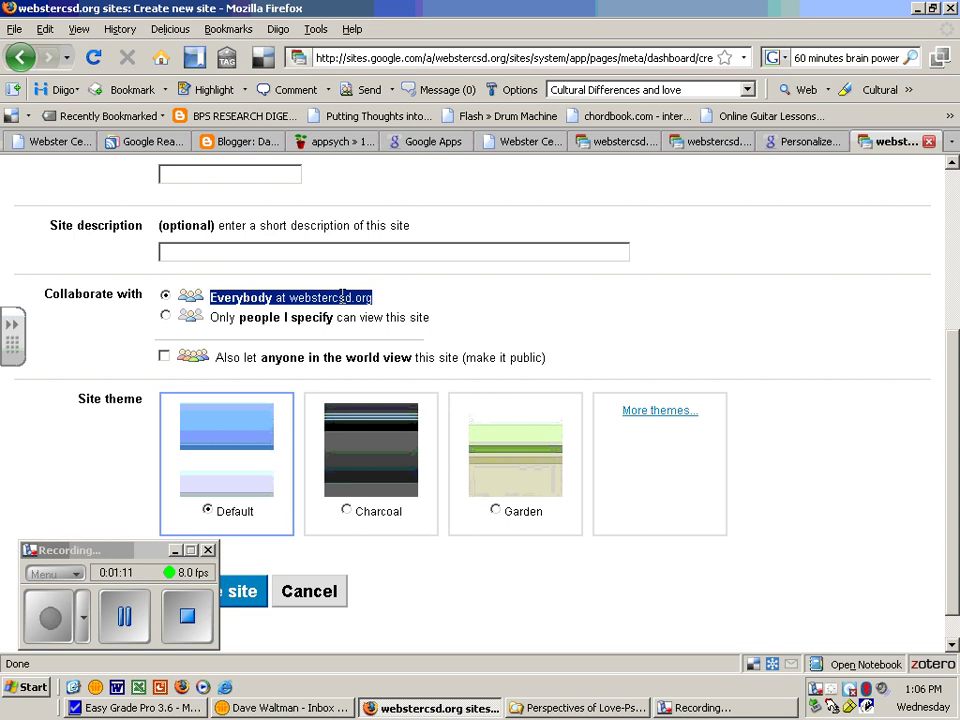
{"action": "scroll", "coordinate": [178, 306], "scroll_direction": "down", "scroll_amount": 1}
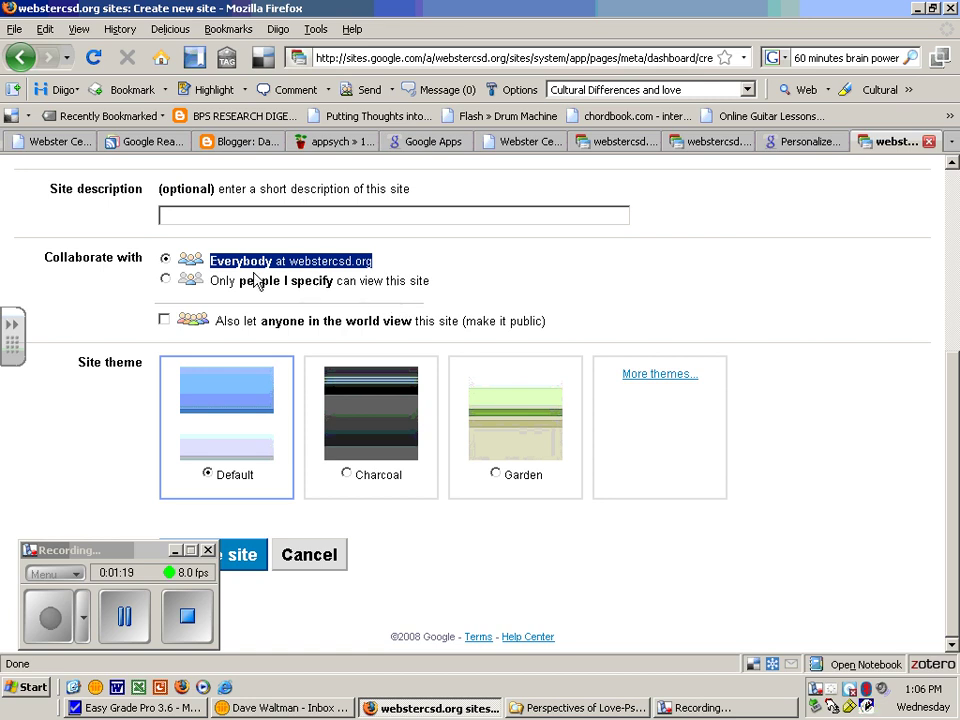
{"action": "left_click", "coordinate": [166, 282]}
{"action": "left_click", "coordinate": [163, 321]}
{"action": "left_click", "coordinate": [165, 322]}
Browse the full theme gallery, then leave the new-site form for the sites list.
{"action": "left_click", "coordinate": [672, 384]}
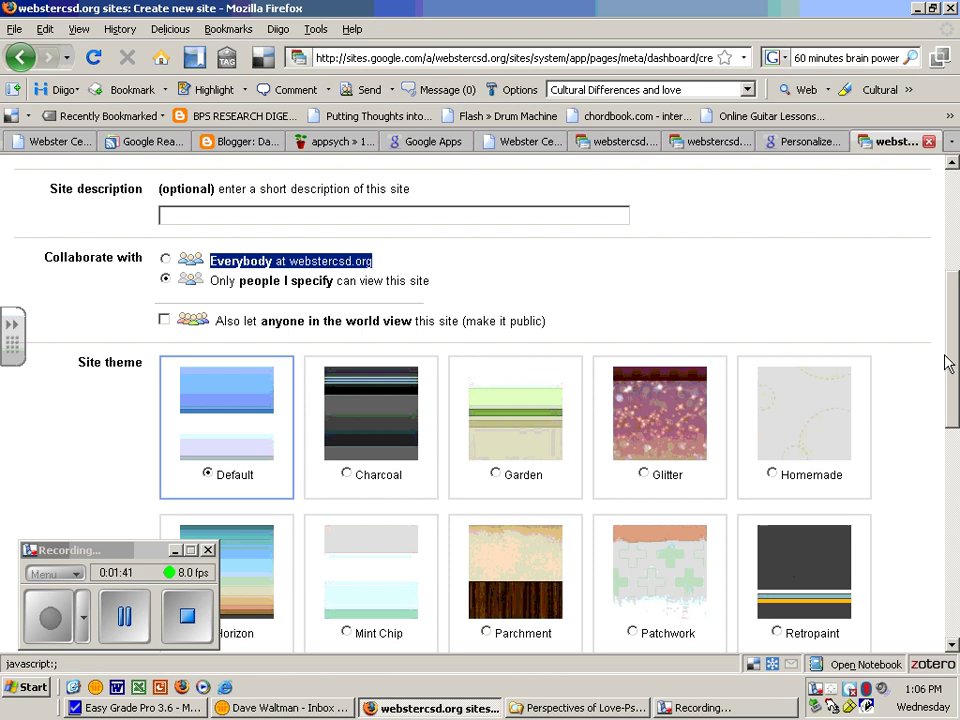
{"action": "left_click_drag", "start_coordinate": [948, 365], "coordinate": [948, 575]}
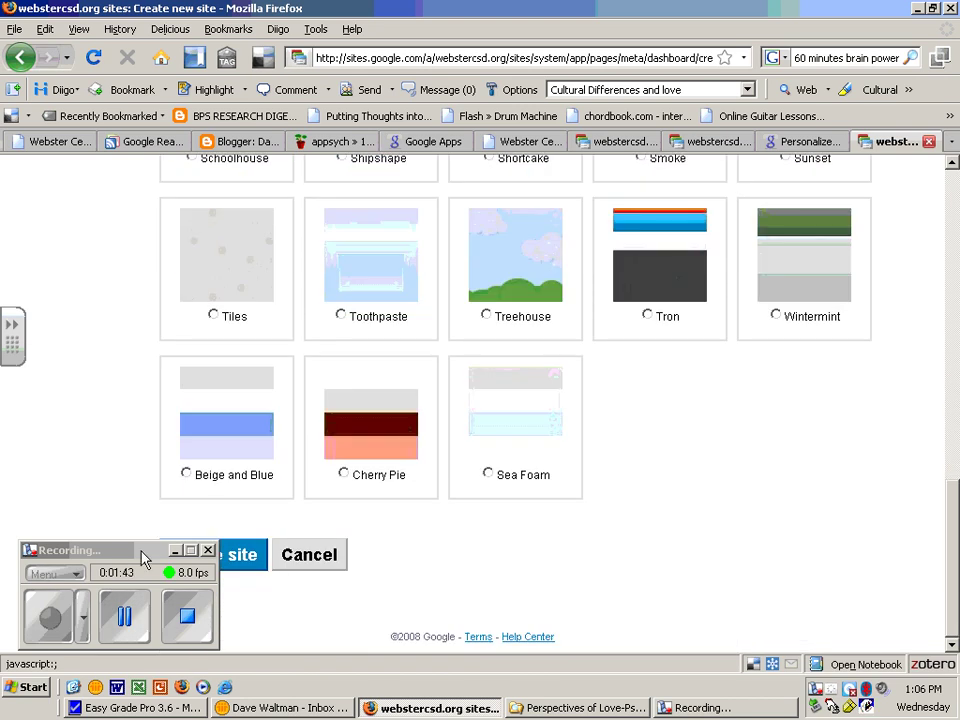
{"action": "left_click_drag", "start_coordinate": [143, 558], "coordinate": [950, 545]}
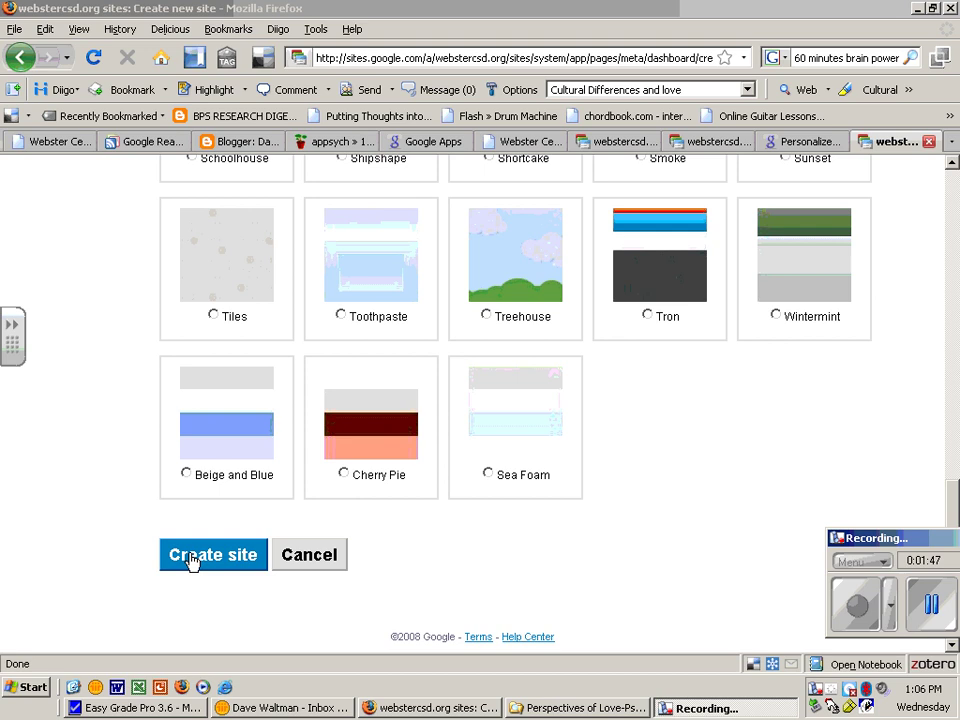
{"action": "left_click_drag", "start_coordinate": [951, 495], "coordinate": [955, 185]}
{"action": "left_click", "coordinate": [833, 168]}
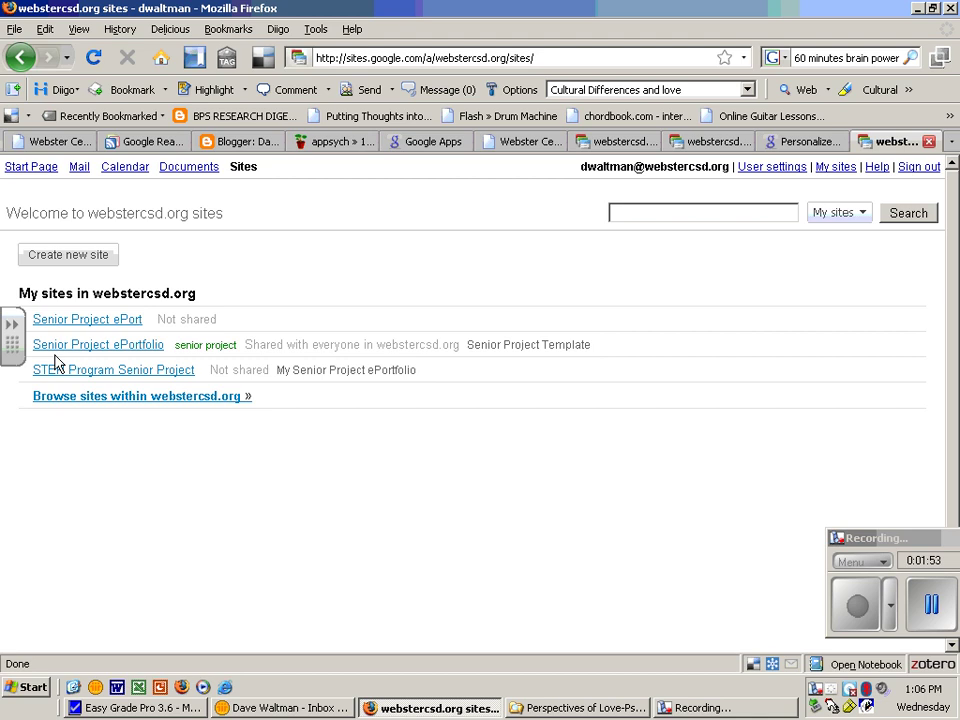
Open the Senior Project ePortfolio Home page, then switch to the Webster Senior Project homepage tab.
{"action": "left_click", "coordinate": [113, 345]}
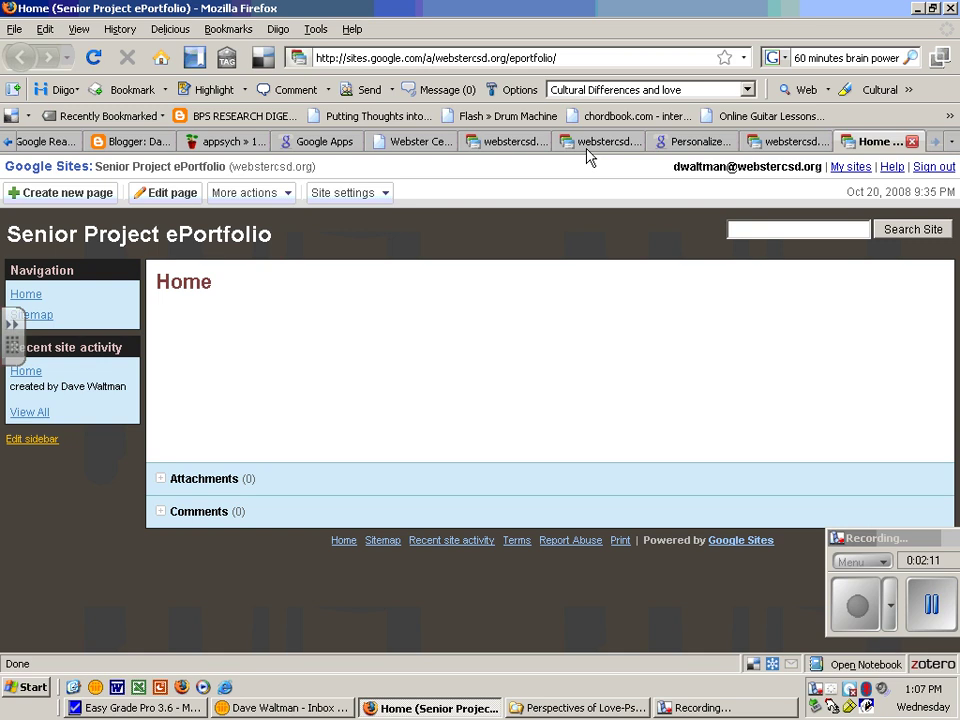
{"action": "left_click", "coordinate": [508, 143]}
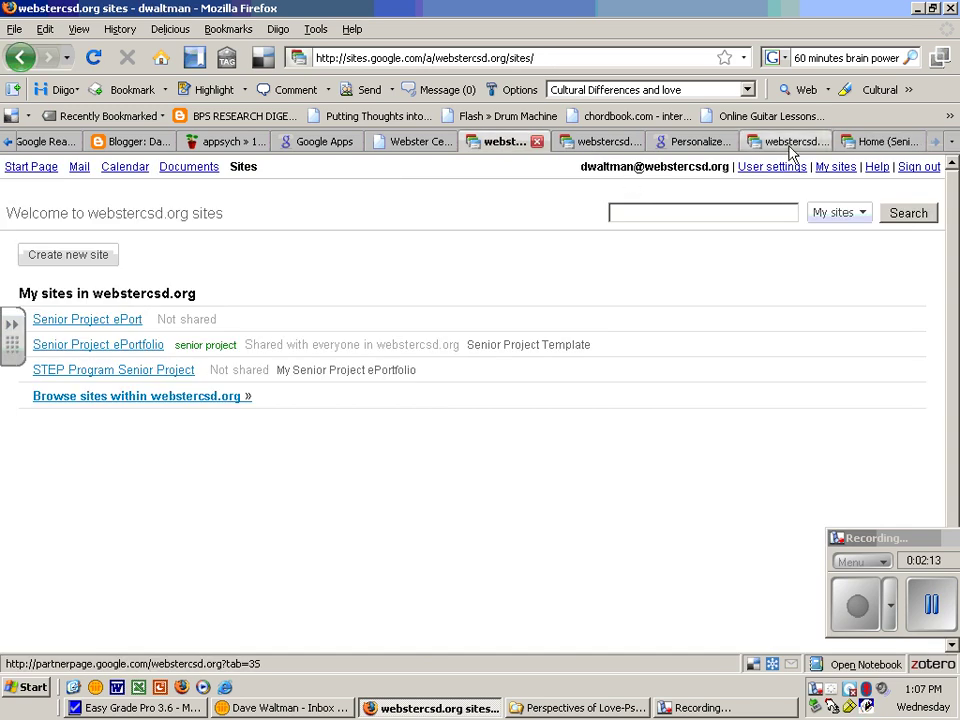
{"action": "left_click", "coordinate": [874, 143]}
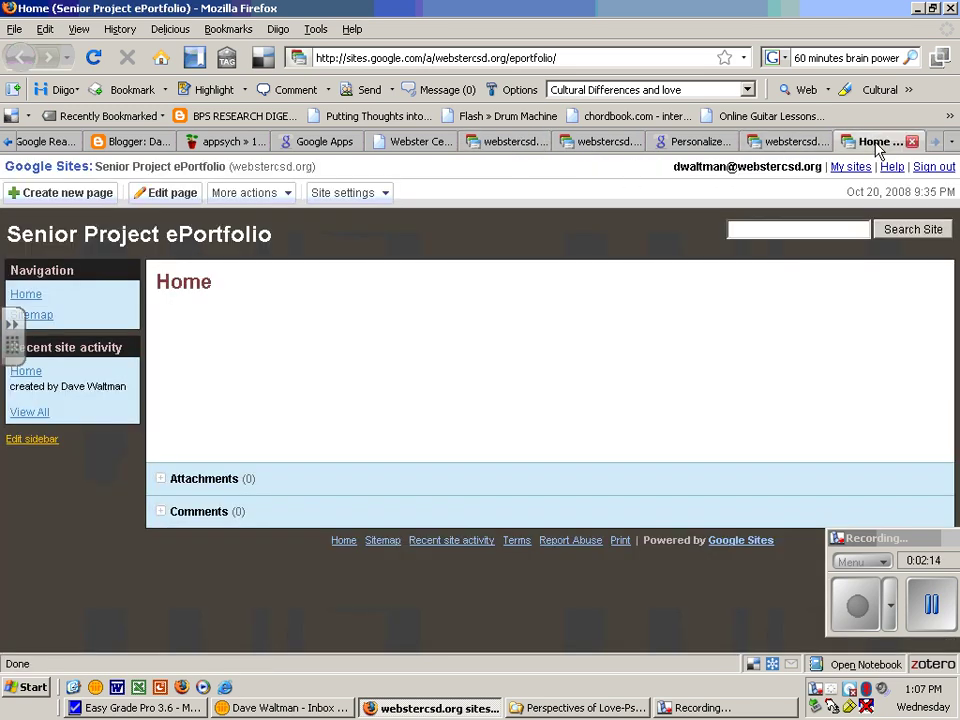
{"action": "left_click", "coordinate": [425, 143]}
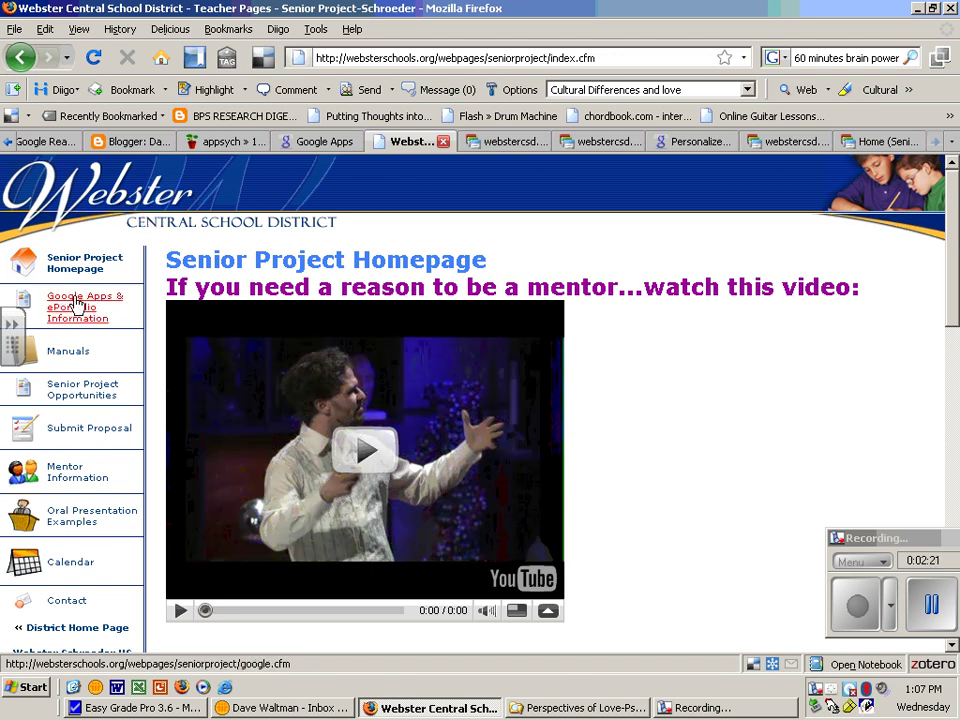
Open the Google Apps & ePortfolio Information page and the district's Google Apps sign-in address.
{"action": "left_click", "coordinate": [75, 305]}
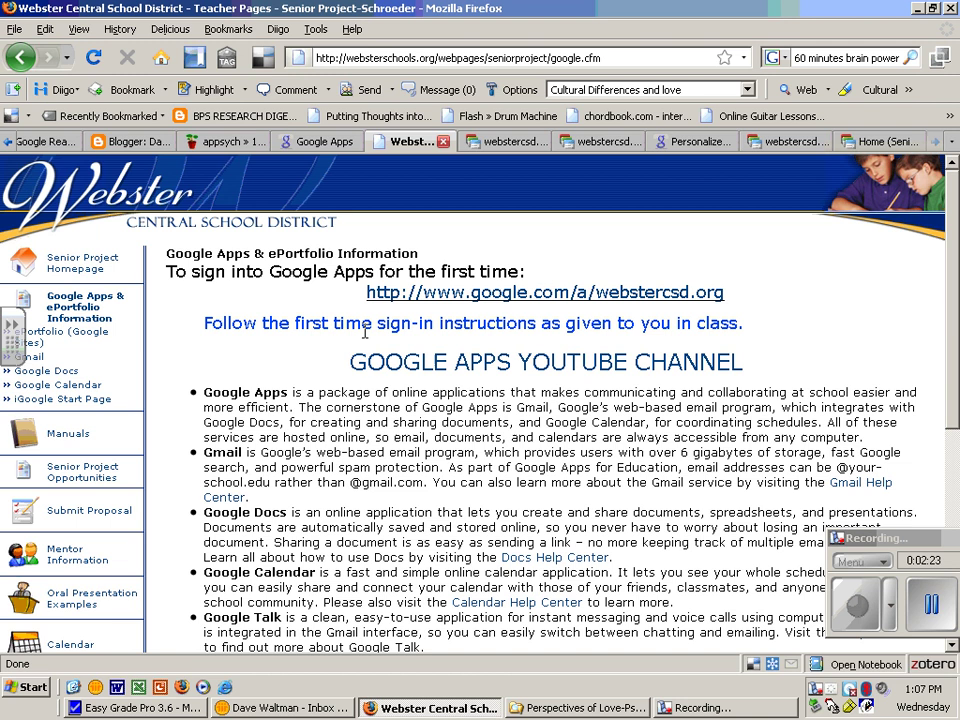
{"action": "left_click", "coordinate": [508, 293]}
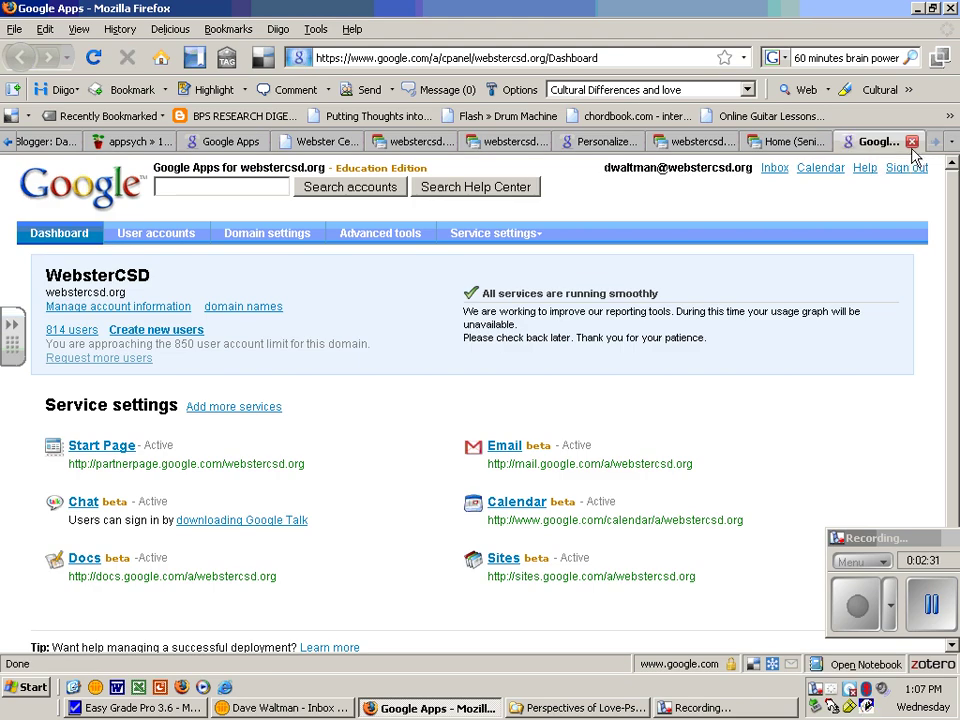
{"action": "left_click", "coordinate": [788, 142]}
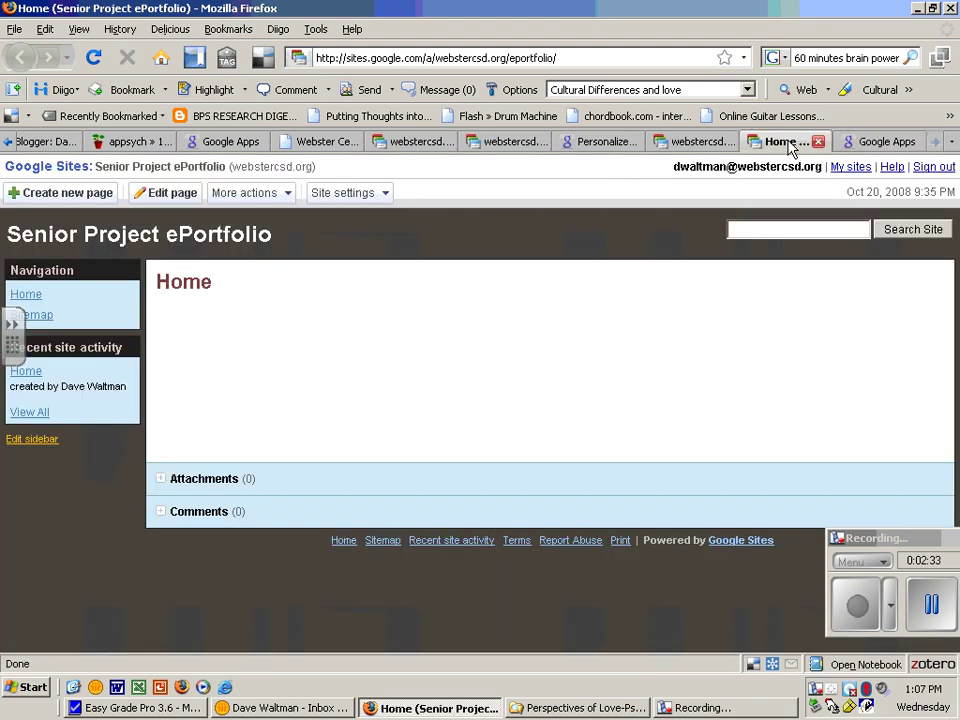
{"action": "left_click", "coordinate": [684, 142]}
{"action": "left_click", "coordinate": [603, 142]}
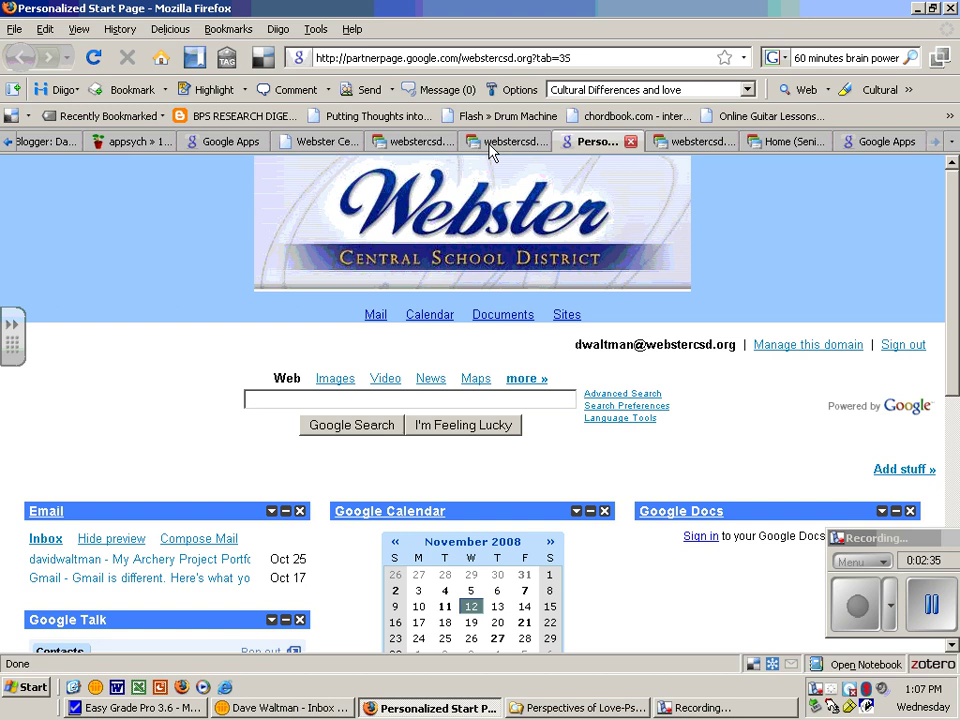
{"action": "left_click_drag", "start_coordinate": [490, 150], "coordinate": [418, 148]}
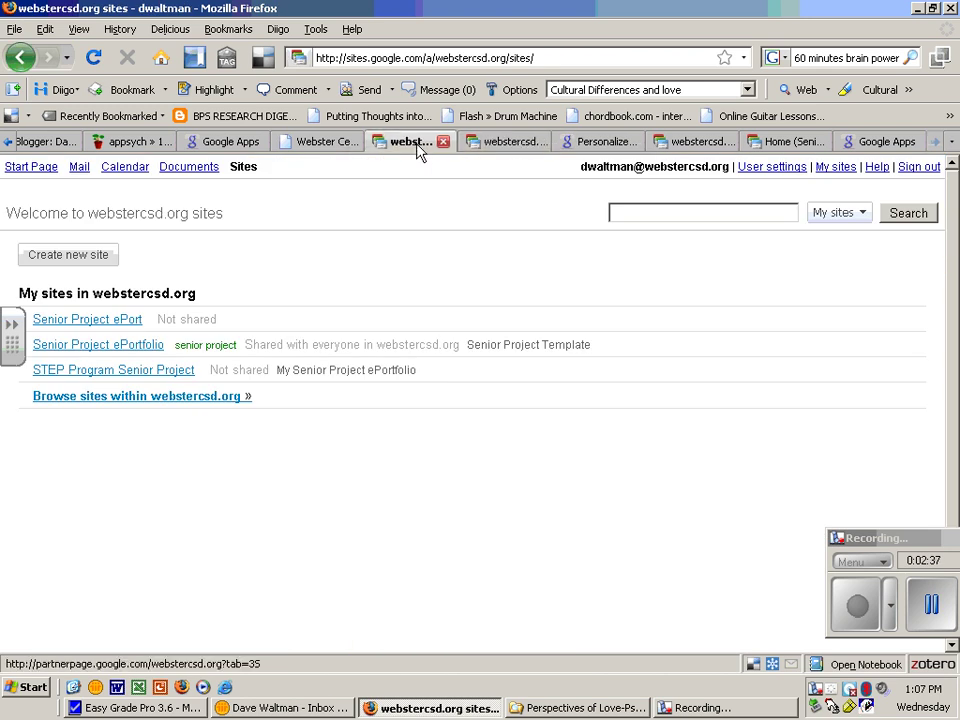
Open the Senior Project ePortfolio Template example site, then return to the ePortfolio Home page.
{"action": "left_click", "coordinate": [352, 146]}
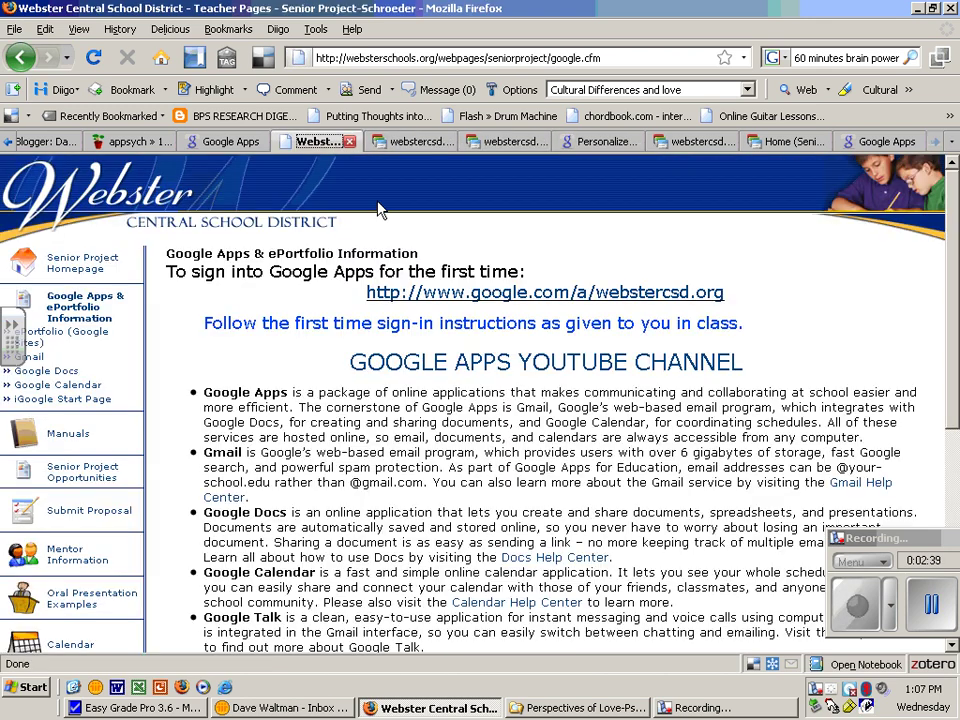
{"action": "left_click", "coordinate": [60, 332]}
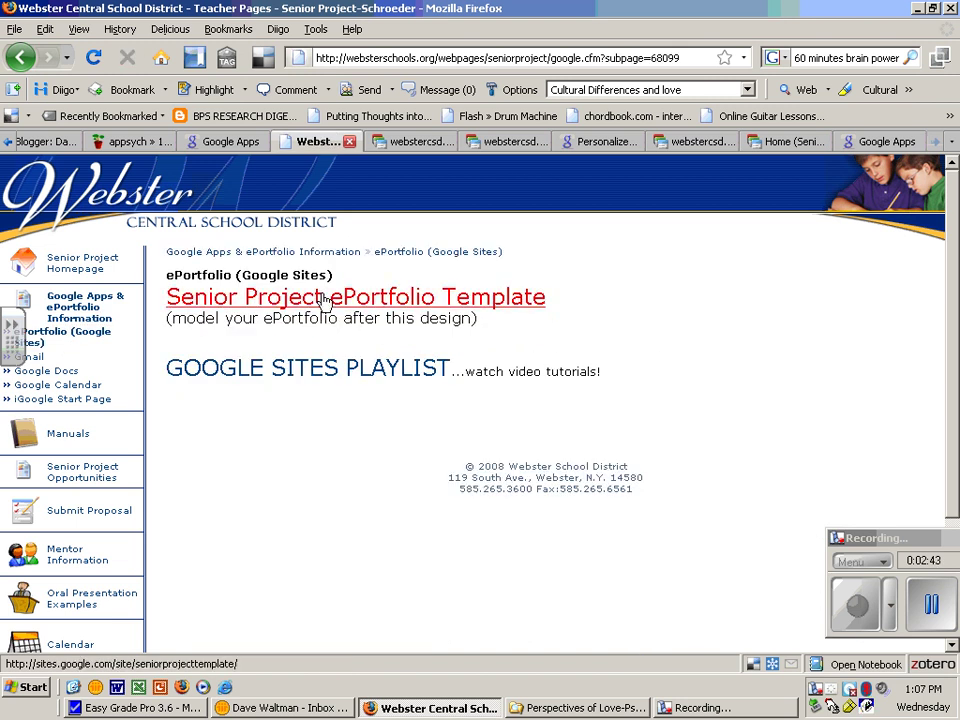
{"action": "left_click", "coordinate": [321, 298]}
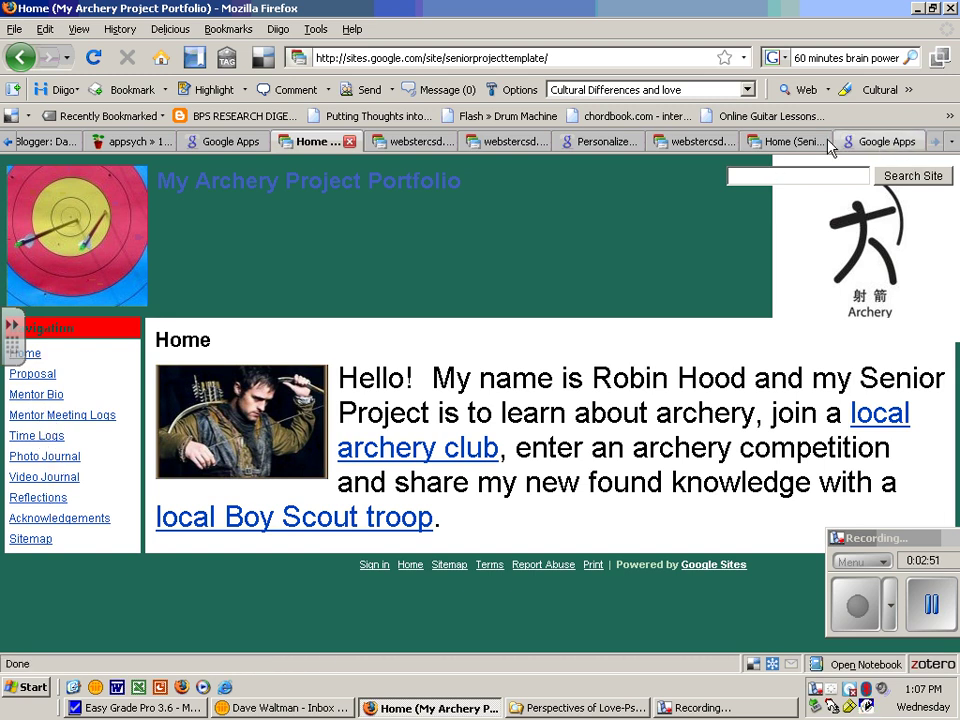
{"action": "left_click", "coordinate": [782, 145]}
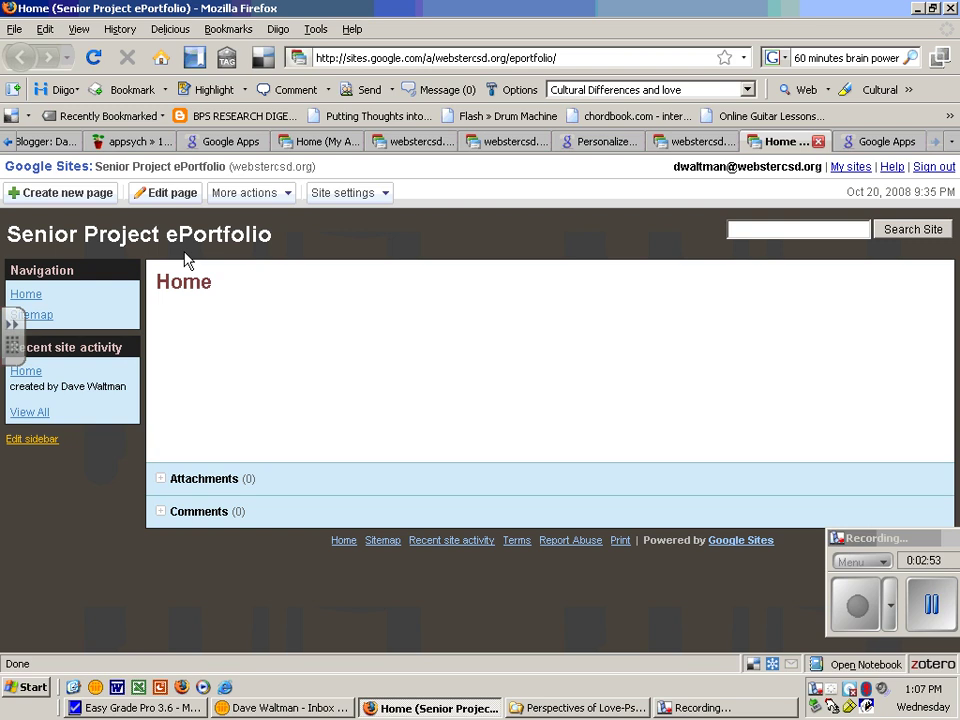
Create a top-level web page named 'Mentor Bio'.
{"action": "left_click", "coordinate": [80, 198]}
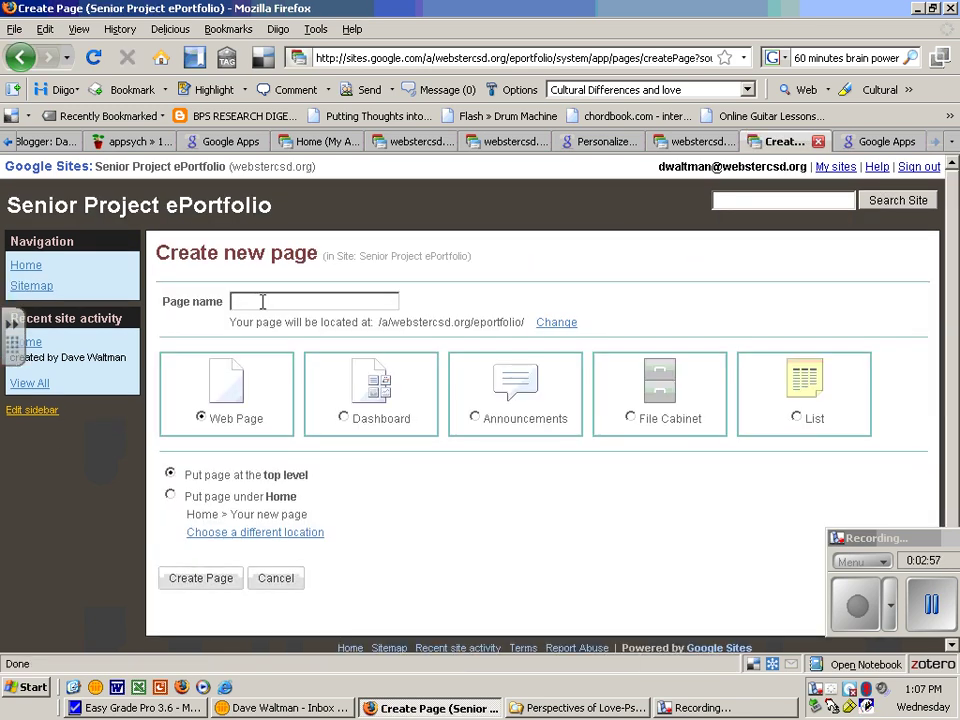
{"action": "type", "text": "M"}
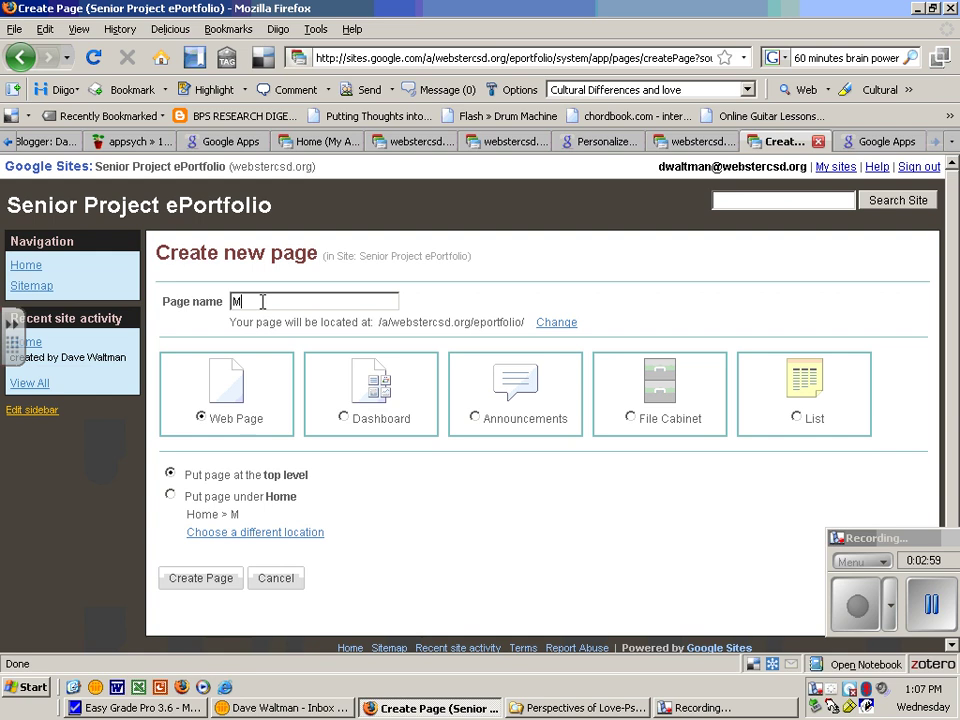
{"action": "type", "text": "ent"}
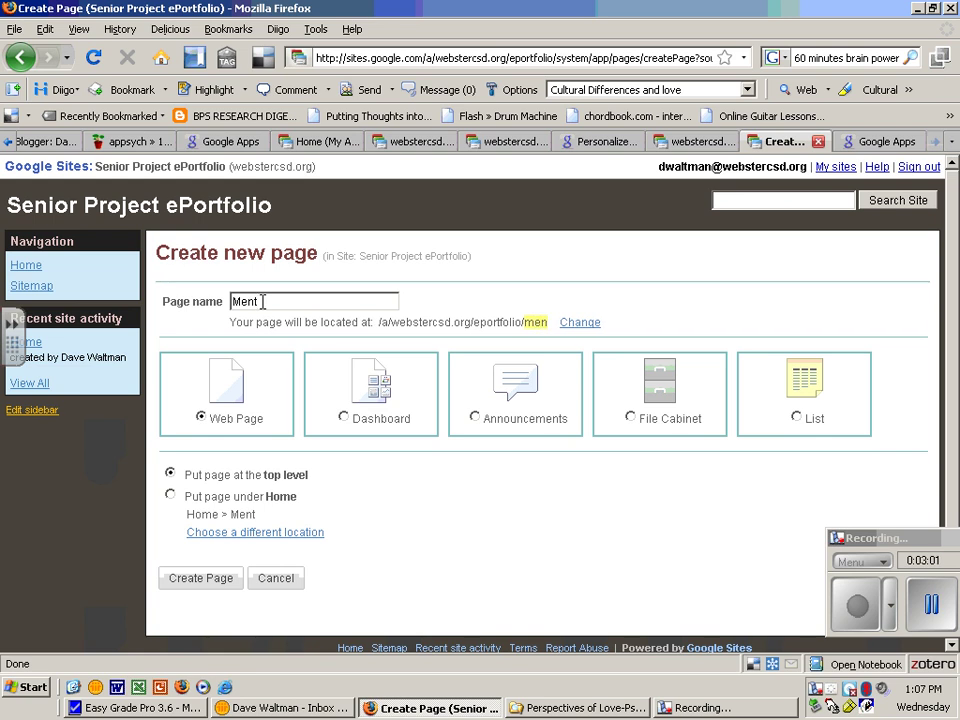
{"action": "type", "text": "or Bio"}
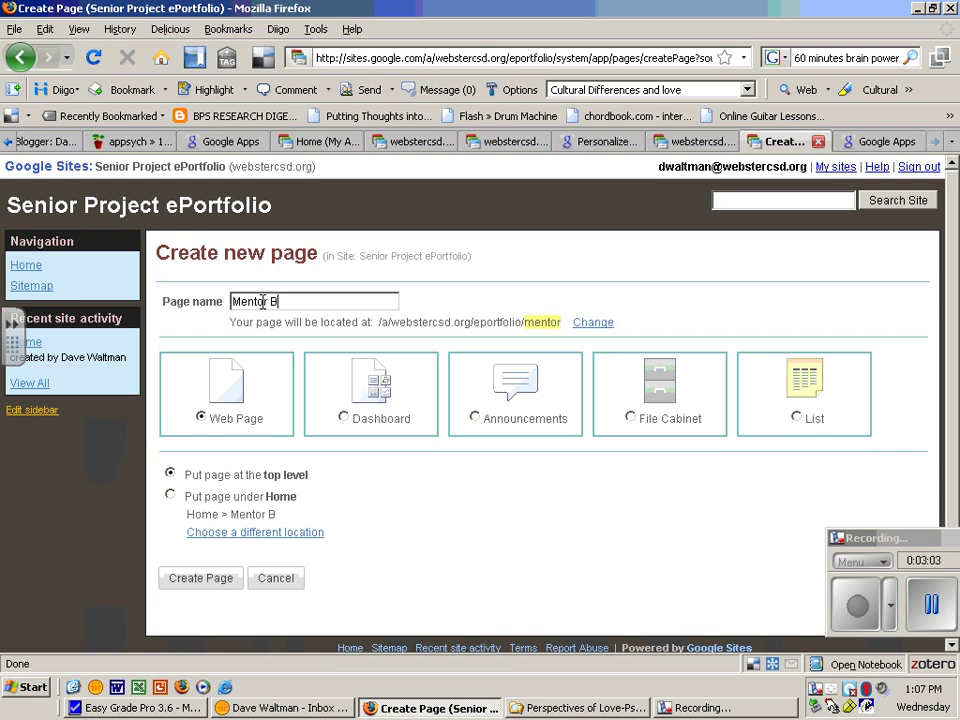
{"action": "left_click", "coordinate": [210, 578]}
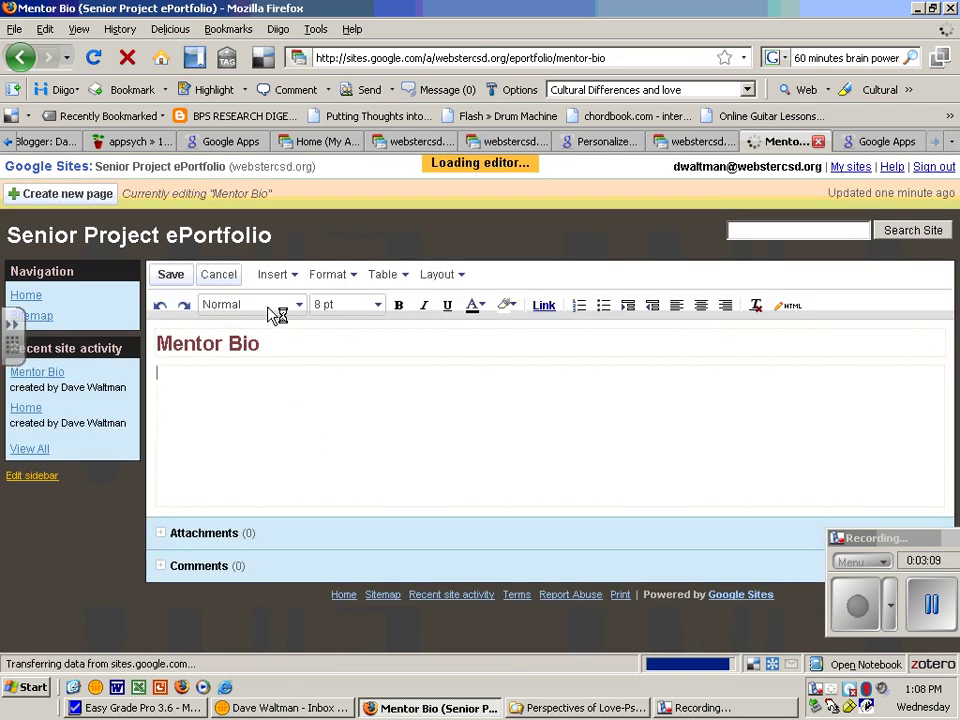
Insert the mentor's jpg from My Pictures > Picasa Exports > Desktop into the page body.
{"action": "left_click", "coordinate": [293, 278]}
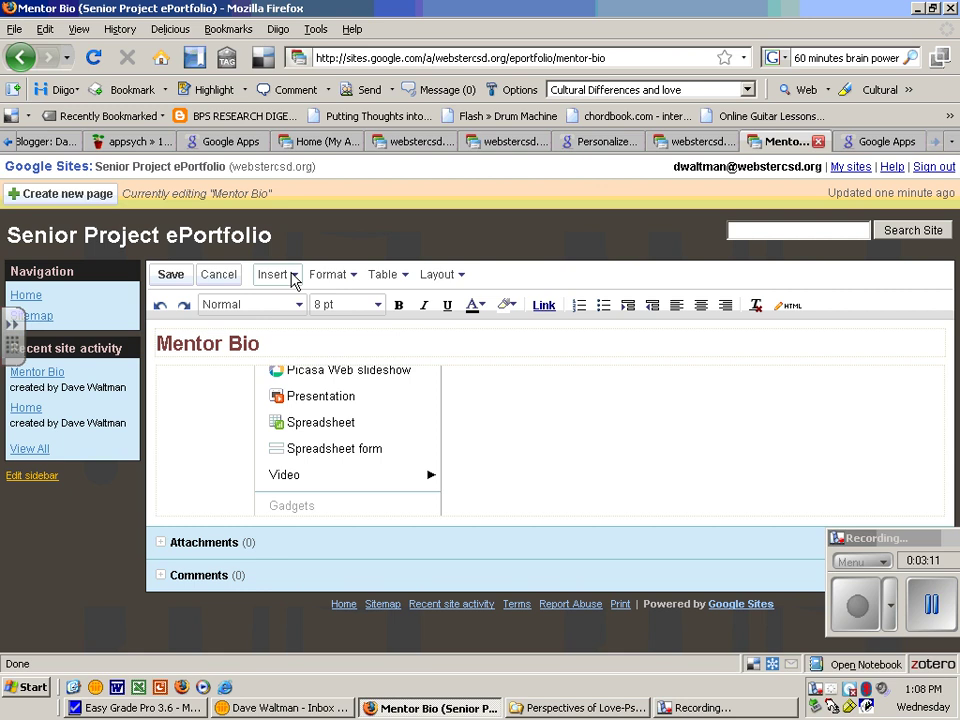
{"action": "left_click", "coordinate": [293, 278]}
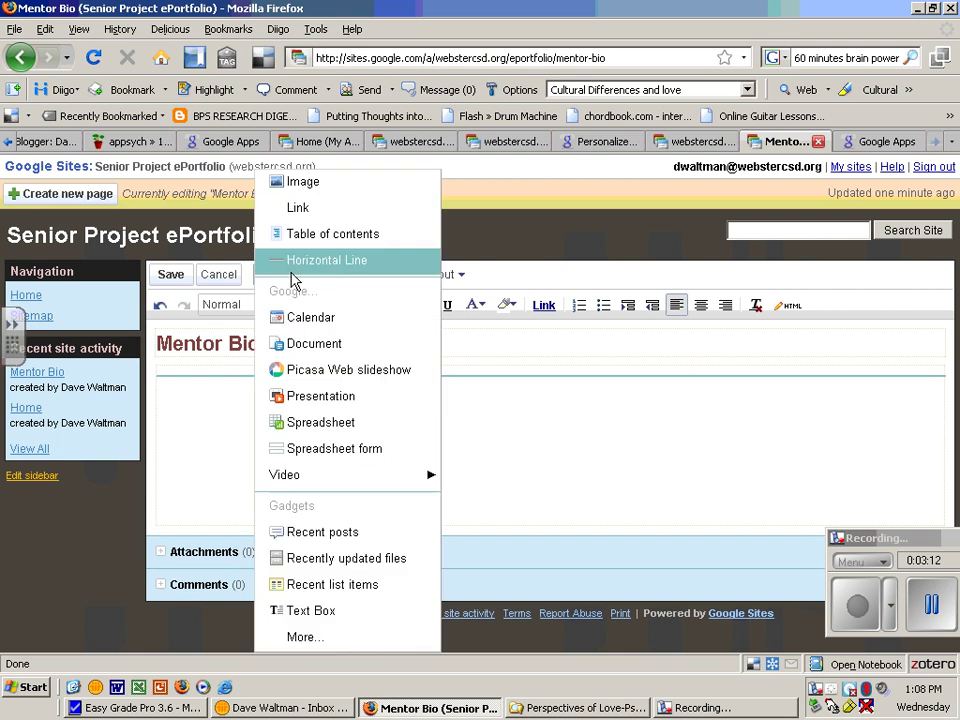
{"action": "left_click", "coordinate": [311, 182]}
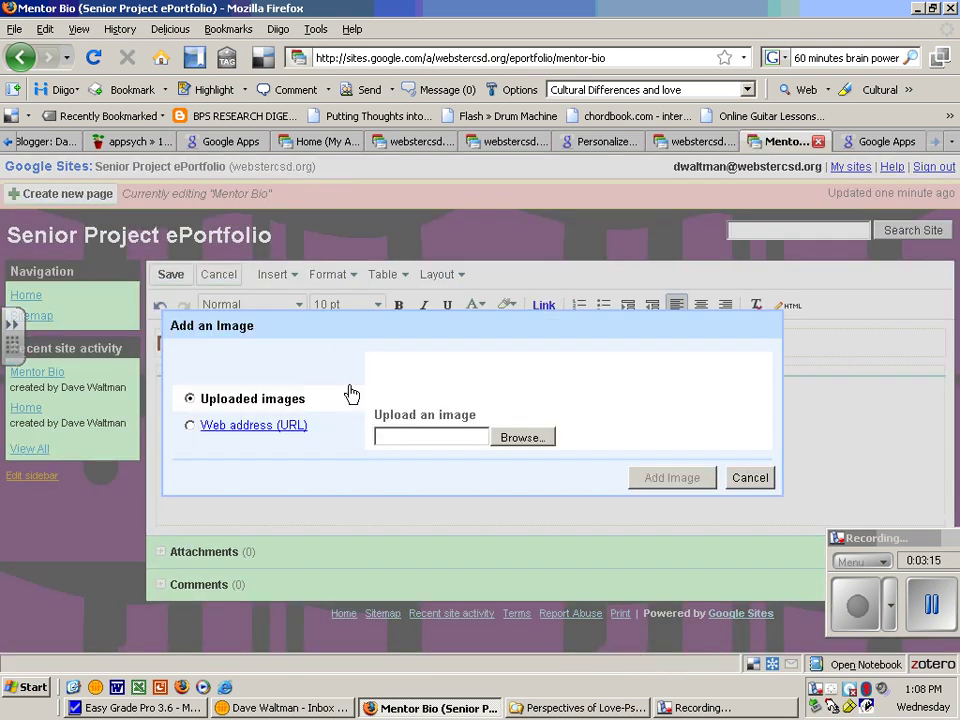
{"action": "left_click", "coordinate": [548, 441]}
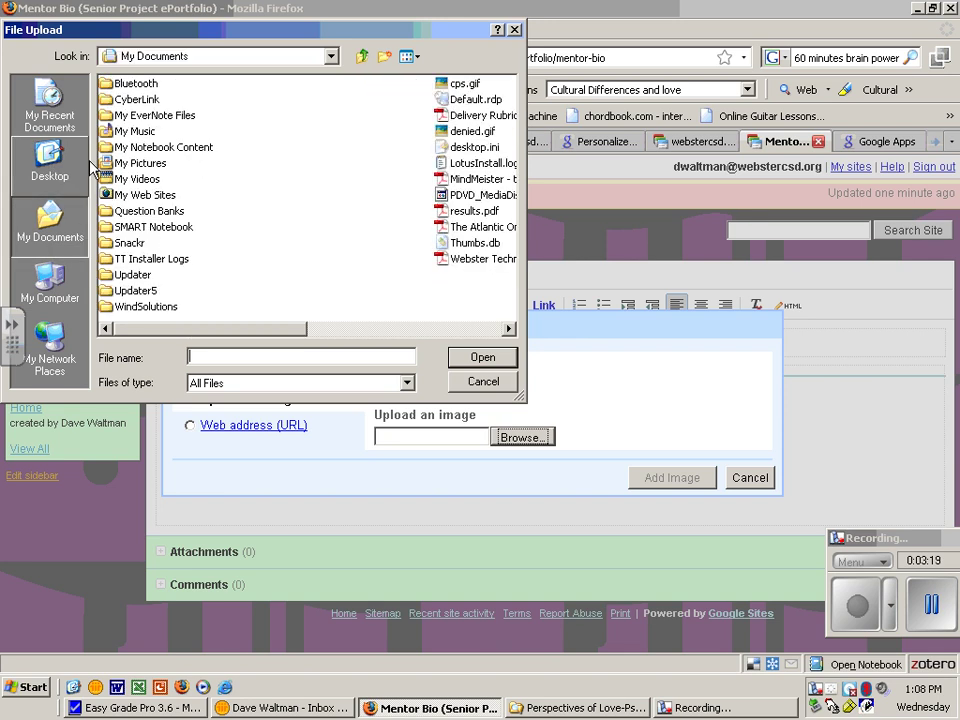
{"action": "double_click", "coordinate": [140, 162]}
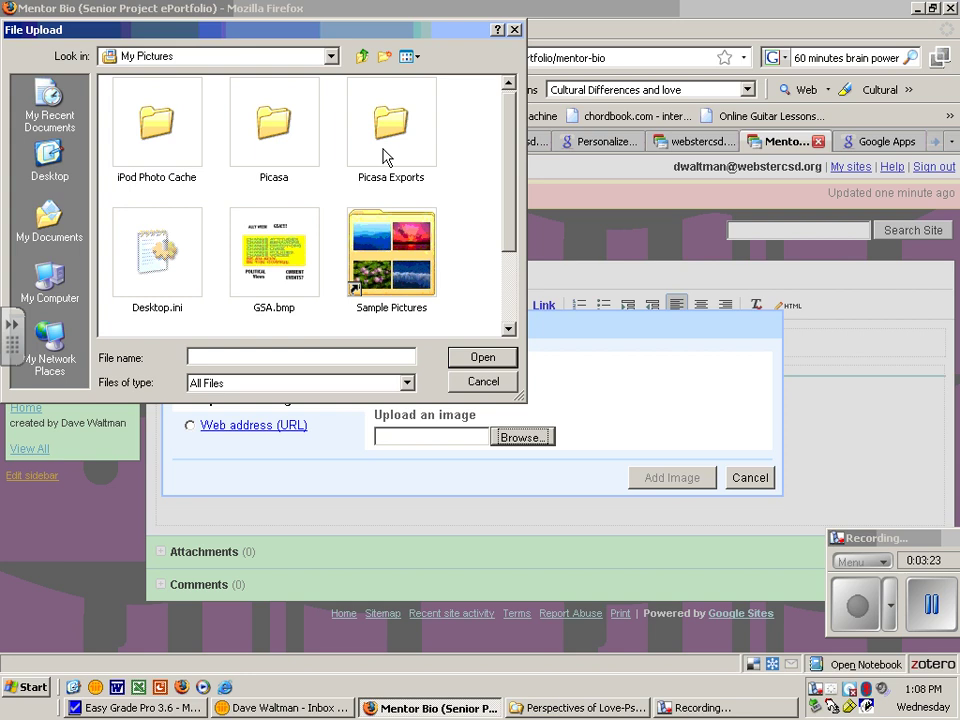
{"action": "left_click_drag", "start_coordinate": [508, 160], "coordinate": [513, 120]}
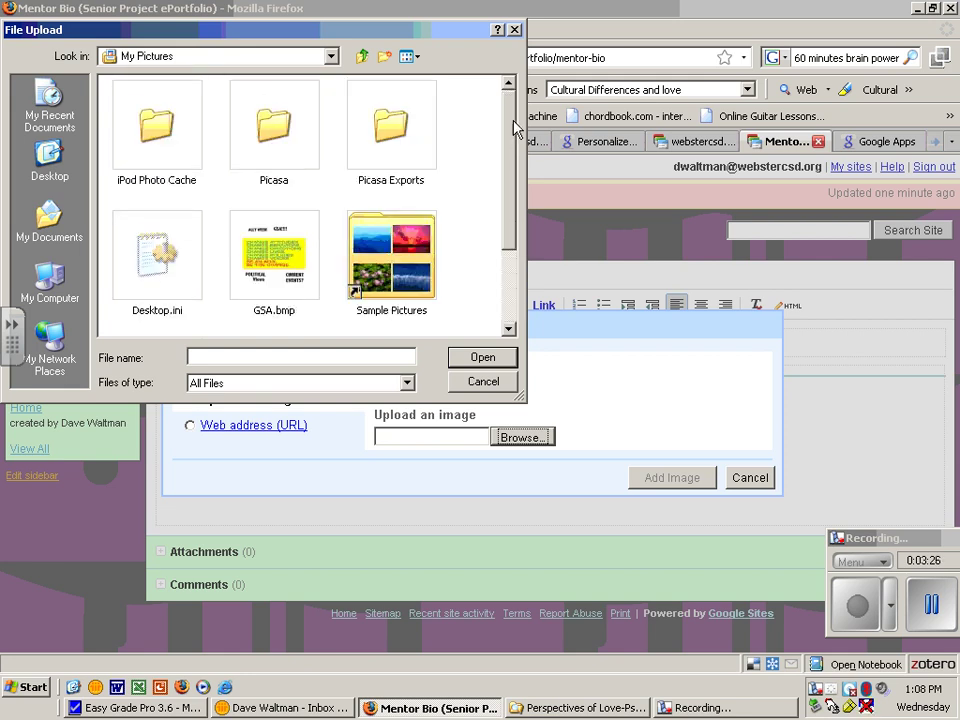
{"action": "double_click", "coordinate": [390, 115]}
{"action": "double_click", "coordinate": [160, 132]}
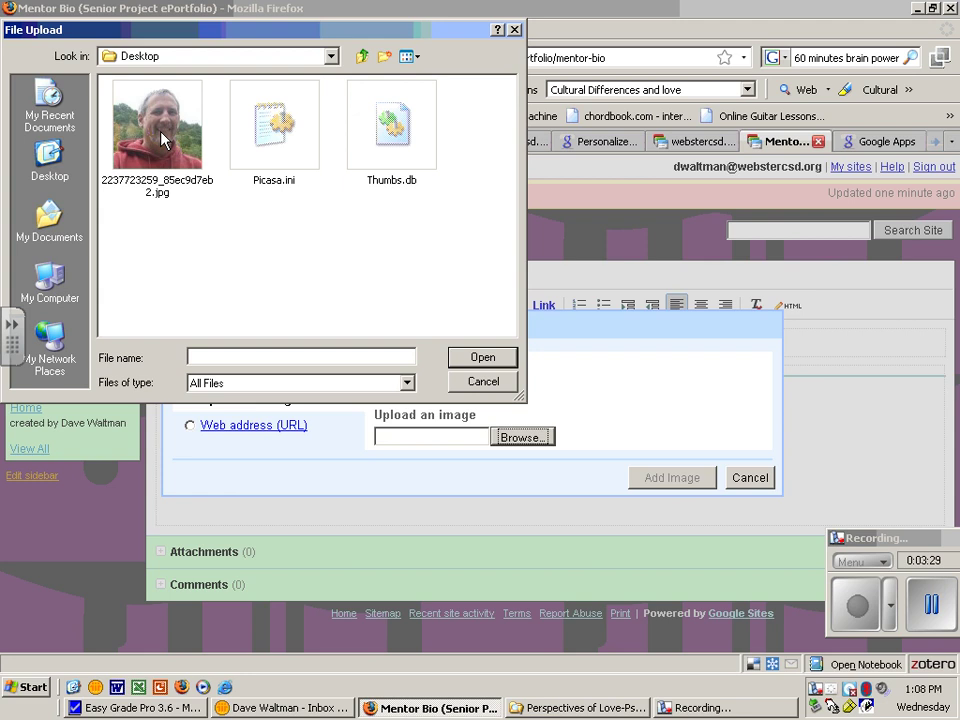
{"action": "left_click", "coordinate": [160, 130]}
{"action": "left_click", "coordinate": [482, 358]}
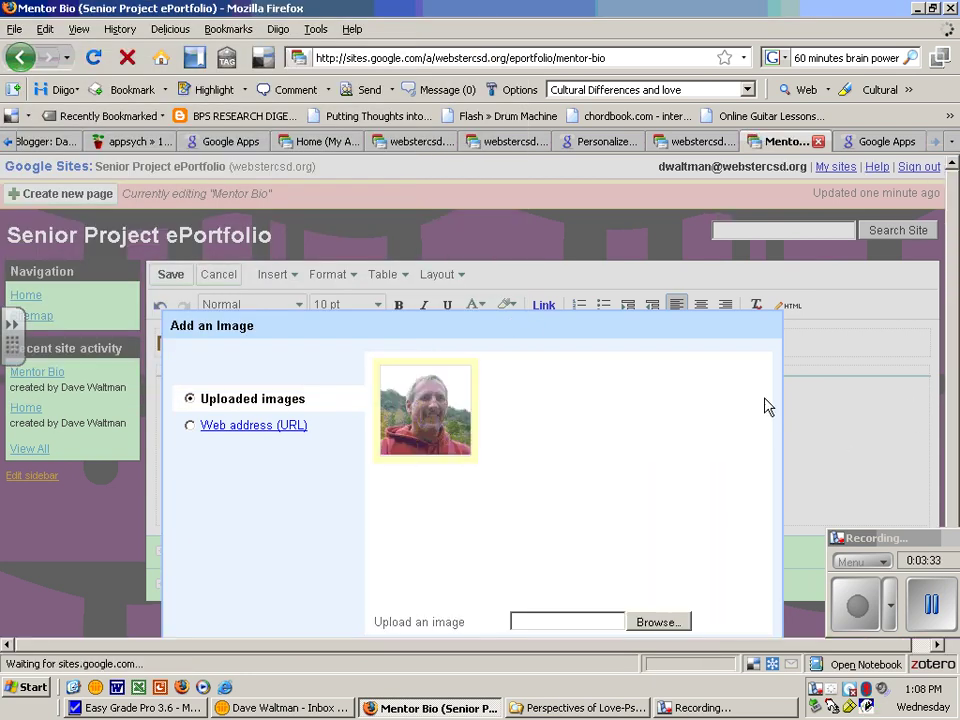
{"action": "scroll", "coordinate": [658, 519], "scroll_direction": "down", "scroll_amount": 1}
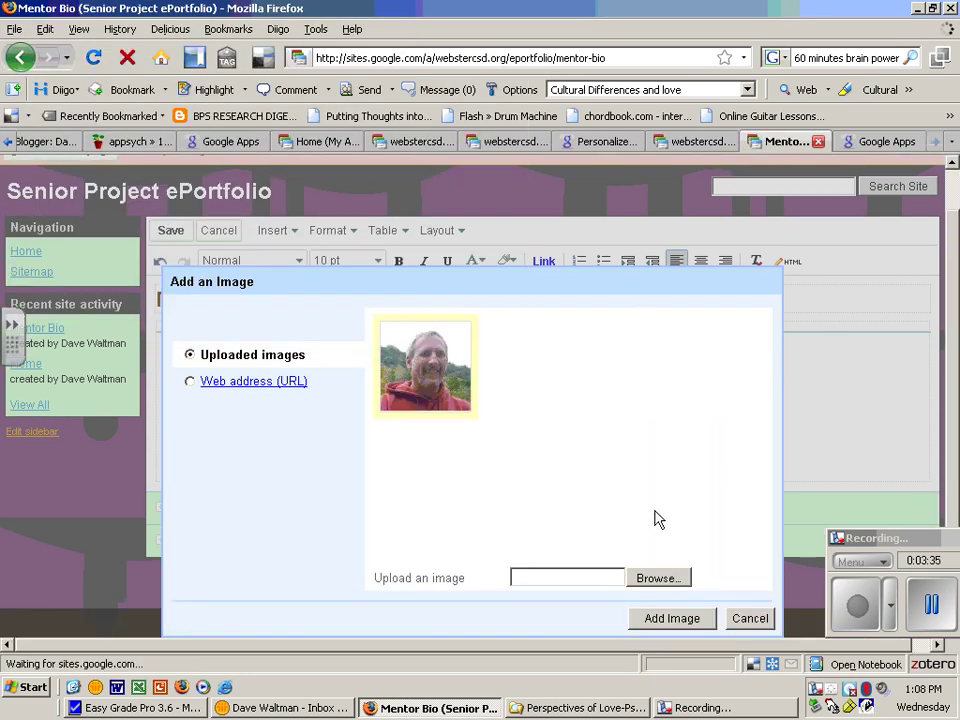
{"action": "left_click", "coordinate": [673, 617]}
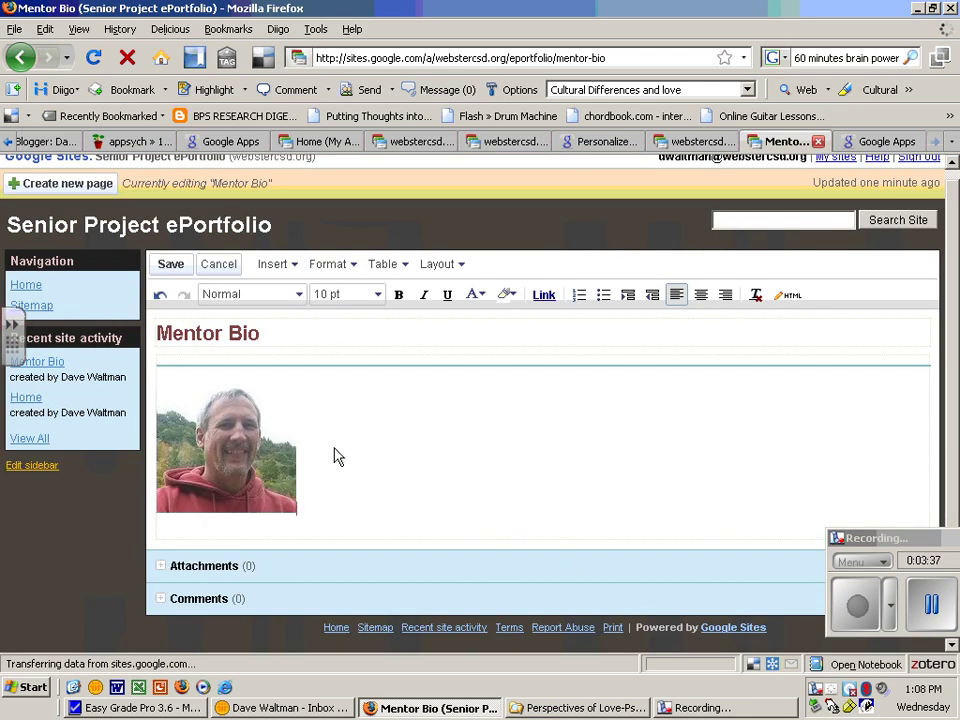
Type the caption 'Djkbjhcvghkd' on a new line under the photo and select it.
{"action": "key", "text": "Return"}
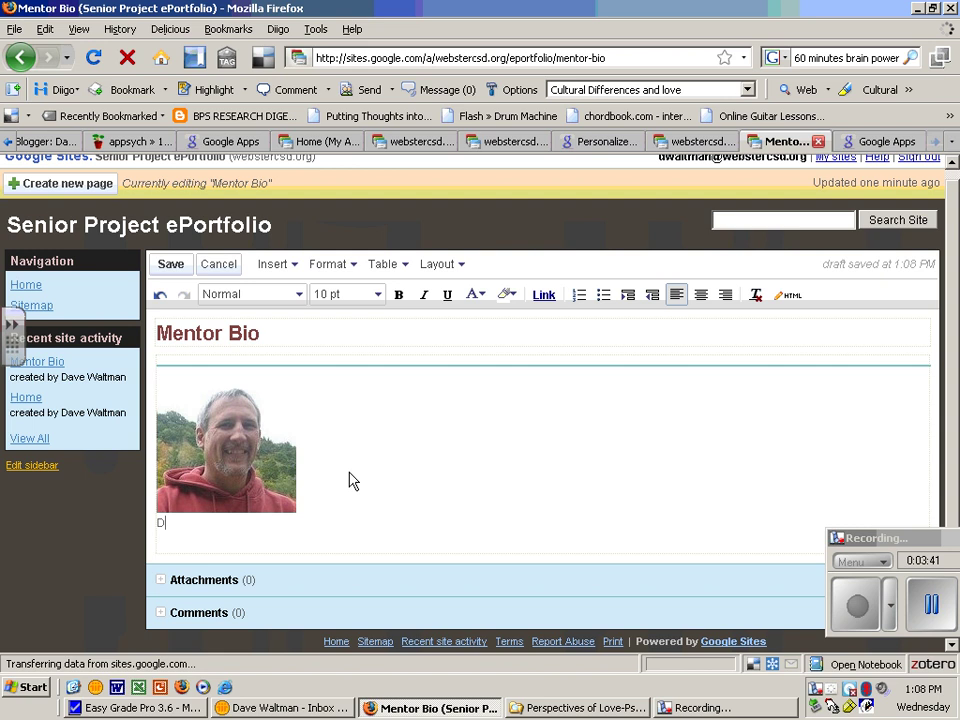
{"action": "type", "text": "Djkbjhcvghkd"}
{"action": "triple_click", "coordinate": [187, 522]}
{"action": "left_click", "coordinate": [194, 521]}
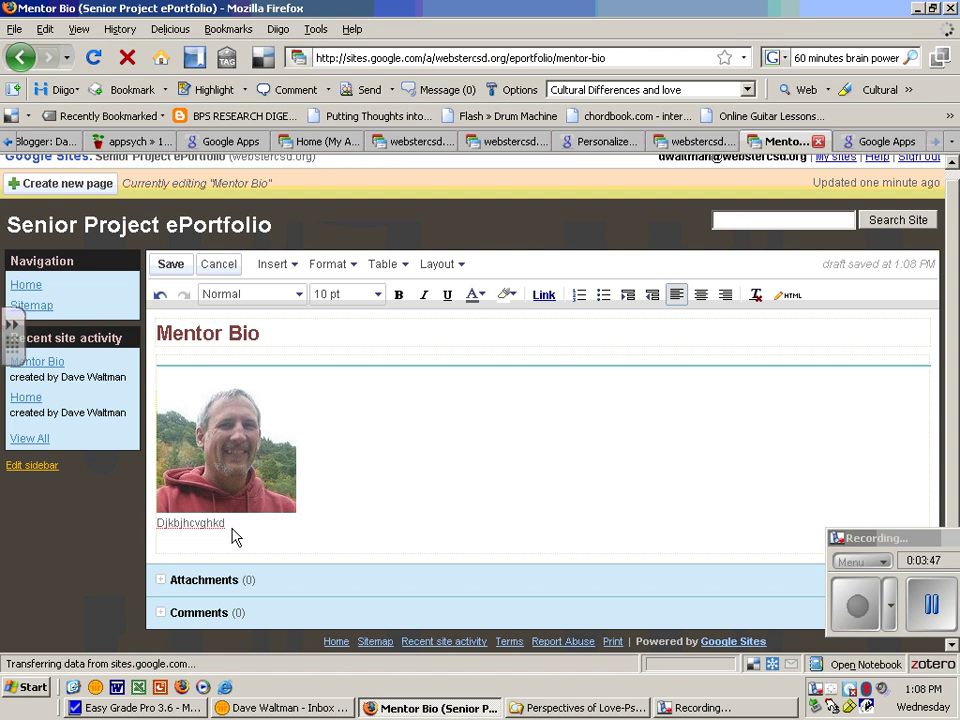
{"action": "left_click_drag", "start_coordinate": [231, 537], "coordinate": [146, 531]}
Make the caption bold and red, then save the Mentor Bio page.
{"action": "left_click", "coordinate": [398, 294]}
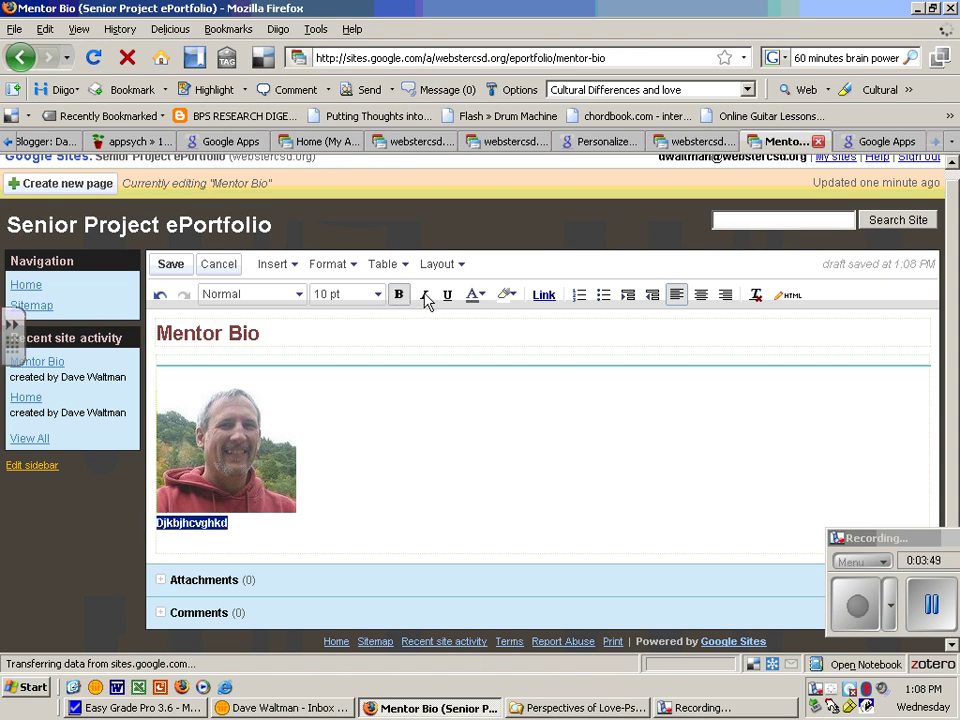
{"action": "left_click", "coordinate": [483, 295]}
{"action": "left_click", "coordinate": [483, 295]}
{"action": "left_click", "coordinate": [483, 295]}
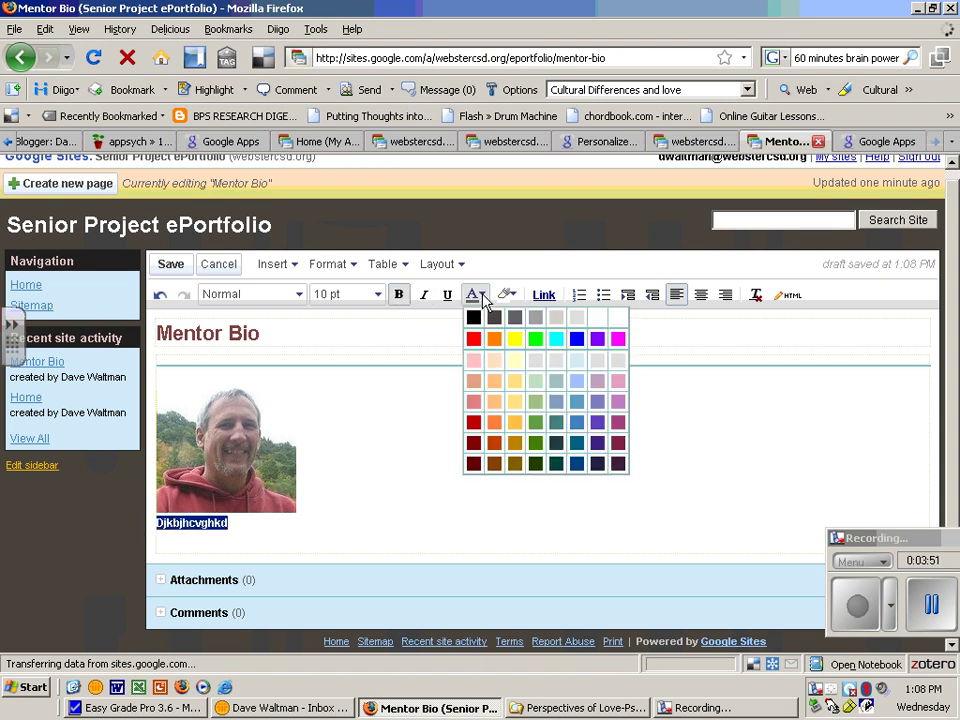
{"action": "left_click", "coordinate": [476, 428]}
{"action": "left_click", "coordinate": [377, 486]}
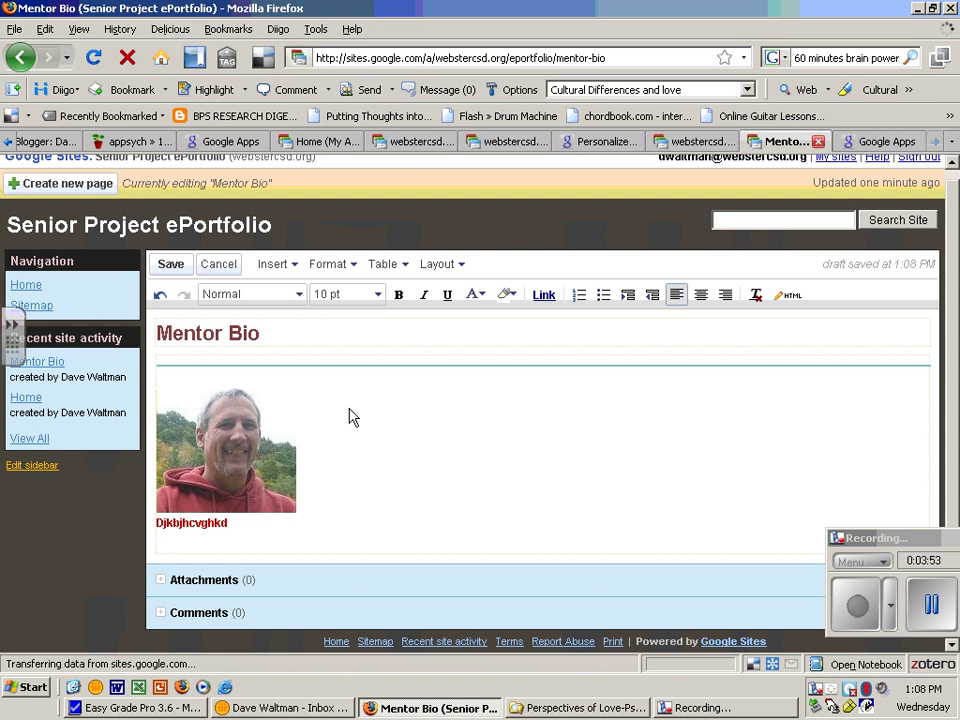
{"action": "left_click", "coordinate": [178, 270]}
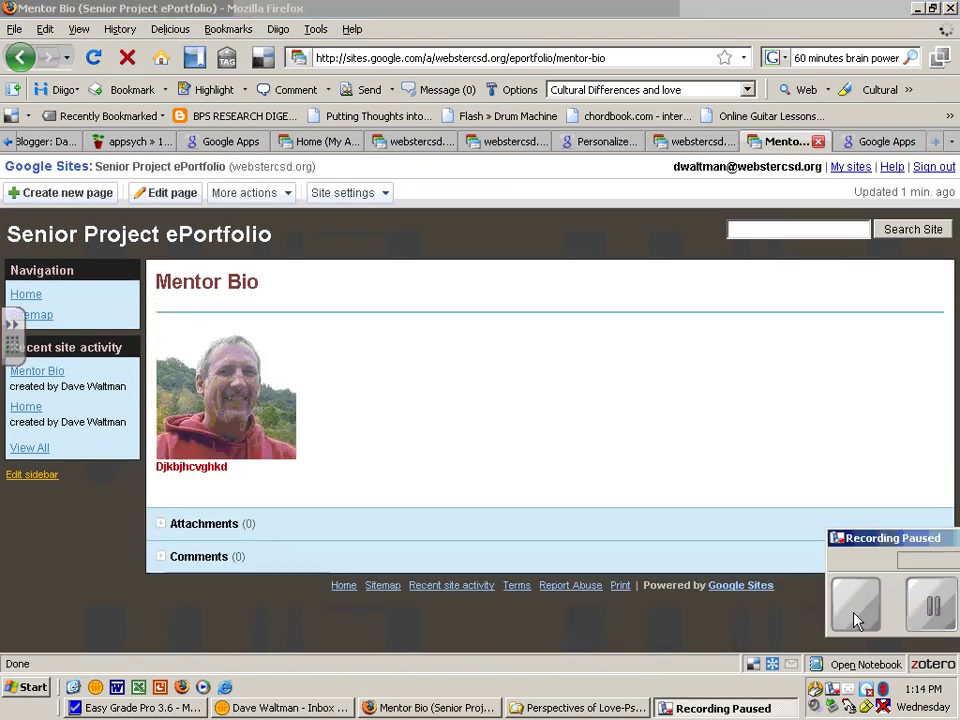
{"action": "left_click", "coordinate": [855, 608]}
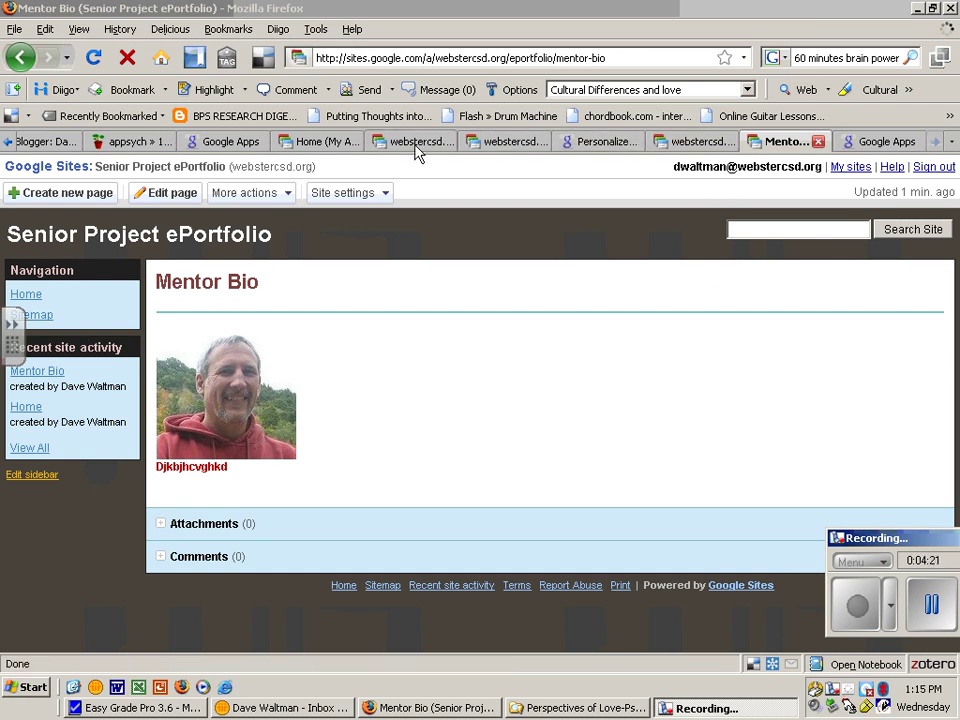
{"action": "left_click", "coordinate": [350, 143]}
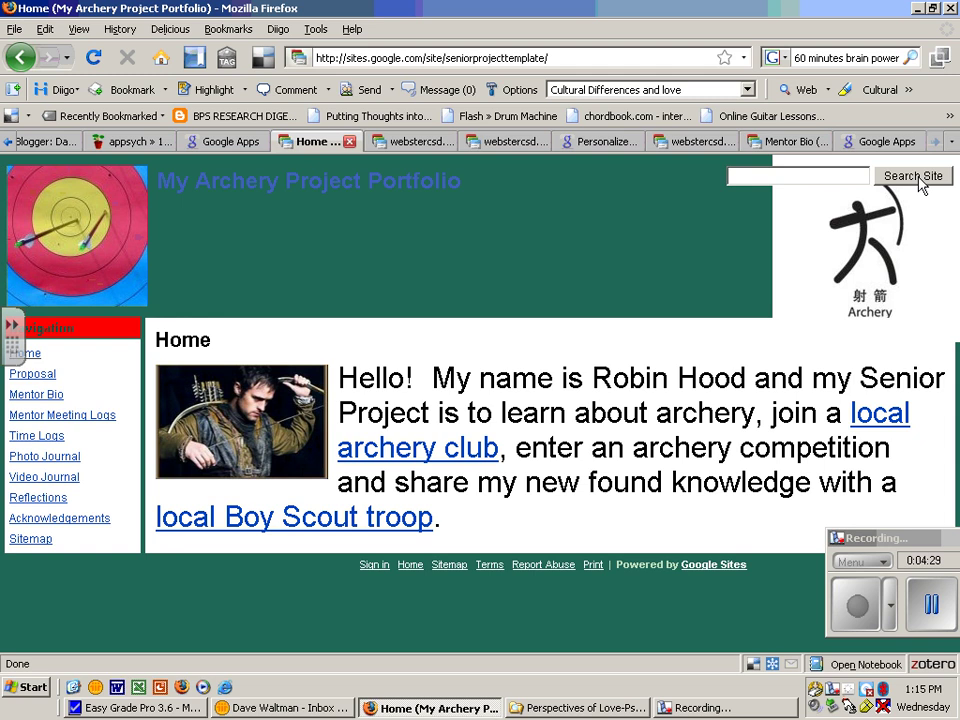
Remove the Recent site activity box from the sidebar and add Mentor Bio to Navigation.
{"action": "left_click", "coordinate": [793, 143]}
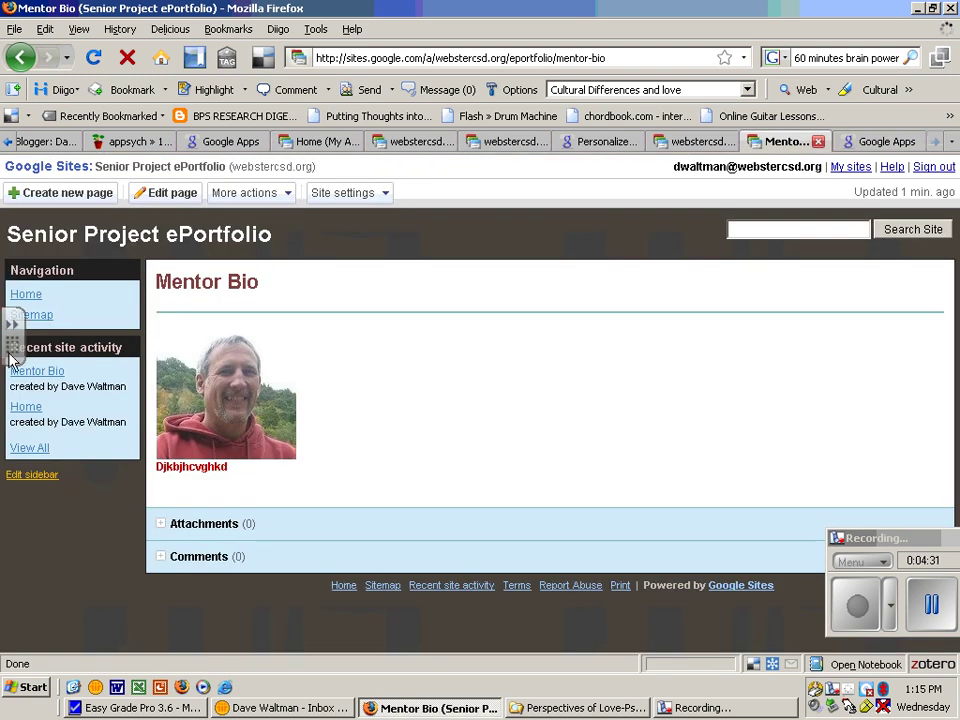
{"action": "left_click", "coordinate": [30, 474]}
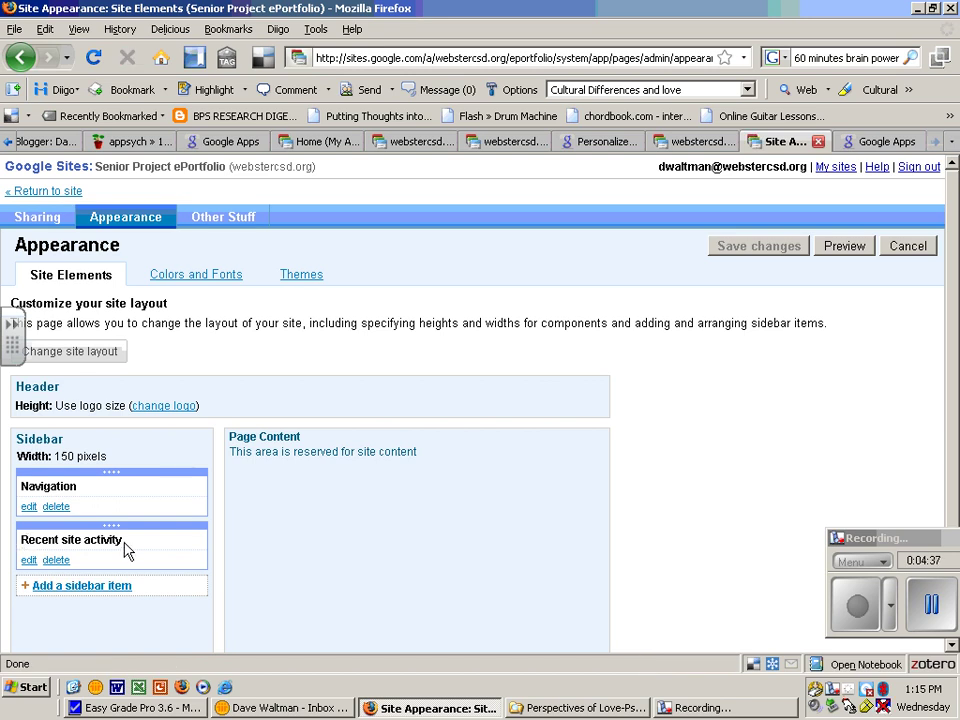
{"action": "left_click", "coordinate": [56, 560]}
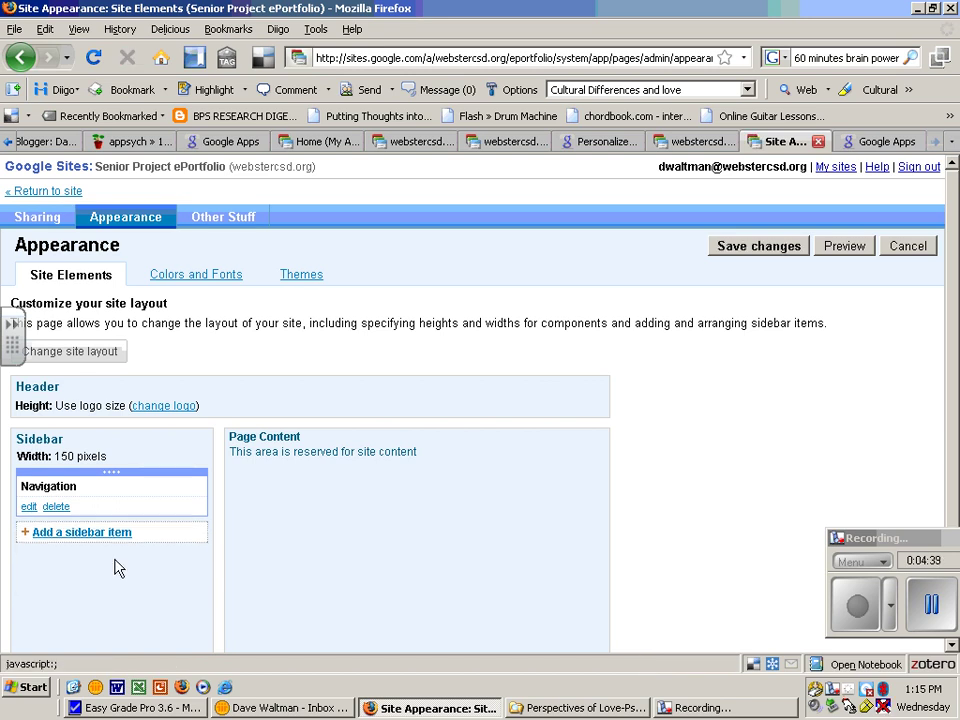
{"action": "left_click", "coordinate": [29, 507]}
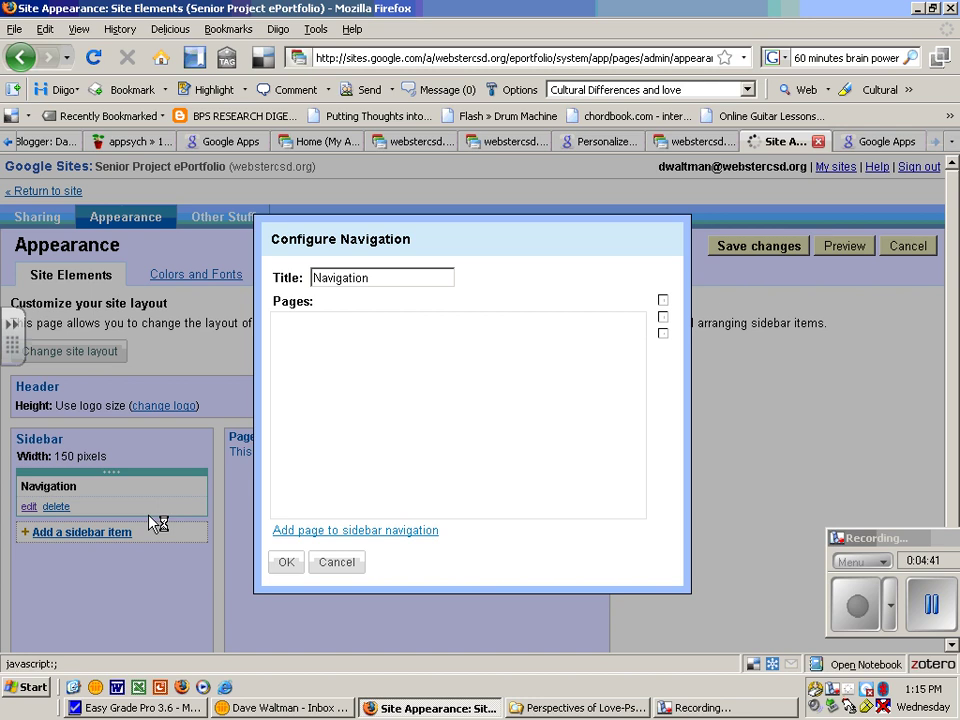
{"action": "left_click", "coordinate": [318, 531]}
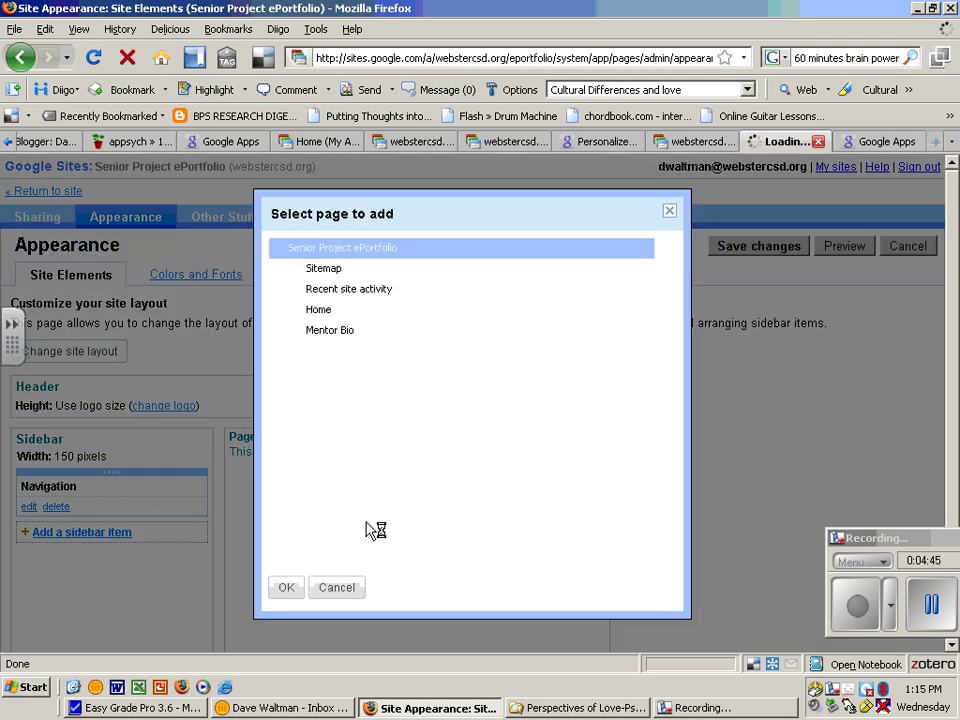
{"action": "left_click", "coordinate": [329, 331]}
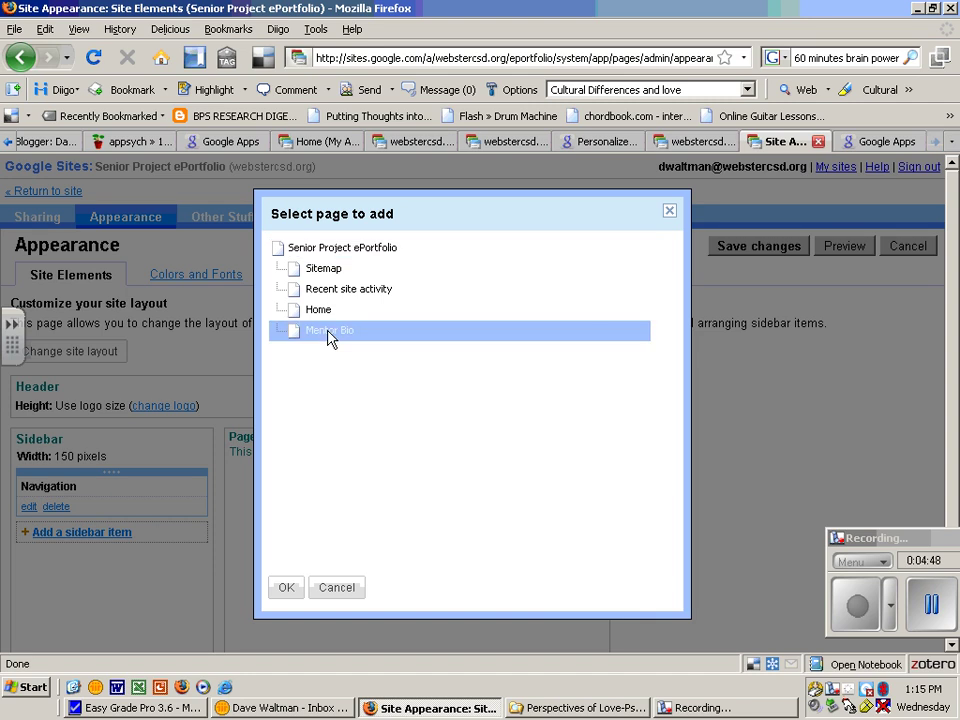
{"action": "left_click", "coordinate": [287, 592]}
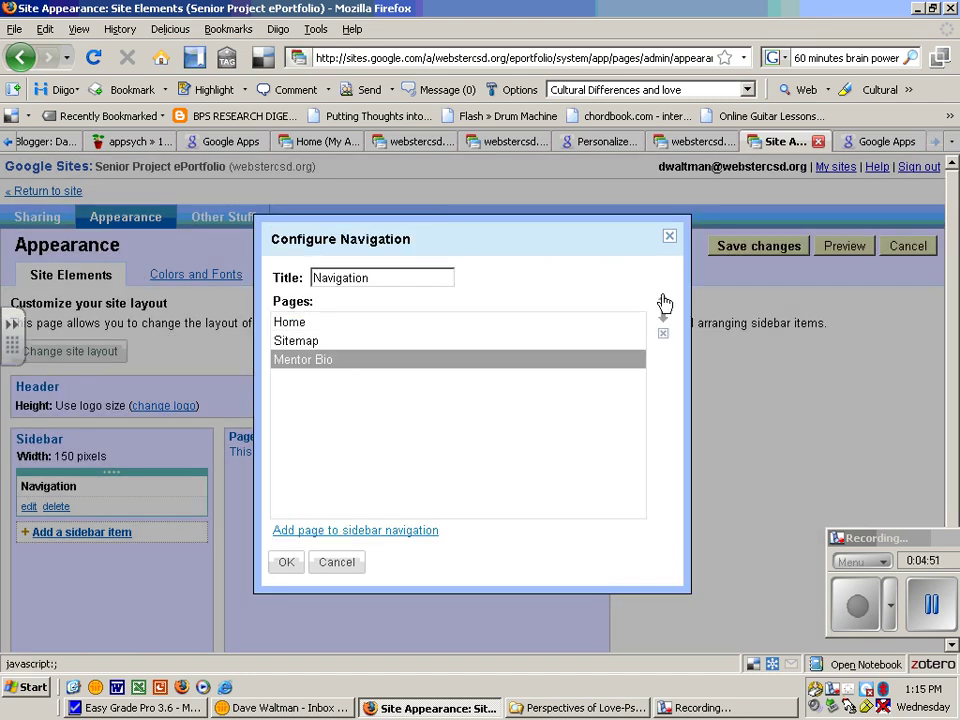
Move Mentor Bio above Sitemap, delete Sitemap from Navigation, and save the layout.
{"action": "left_click", "coordinate": [663, 302]}
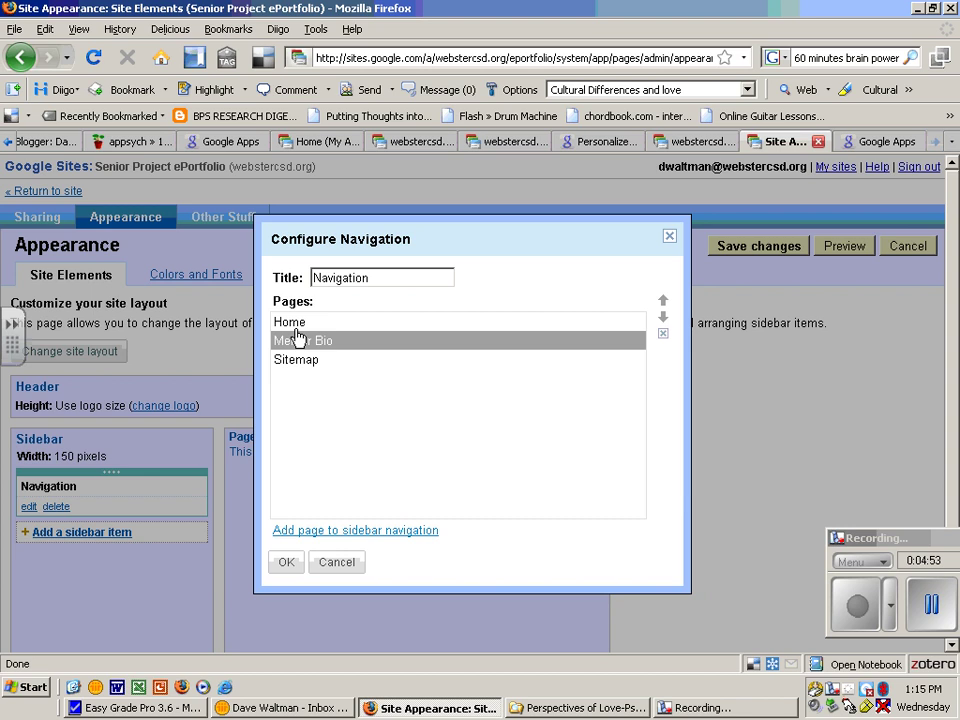
{"action": "left_click", "coordinate": [295, 366]}
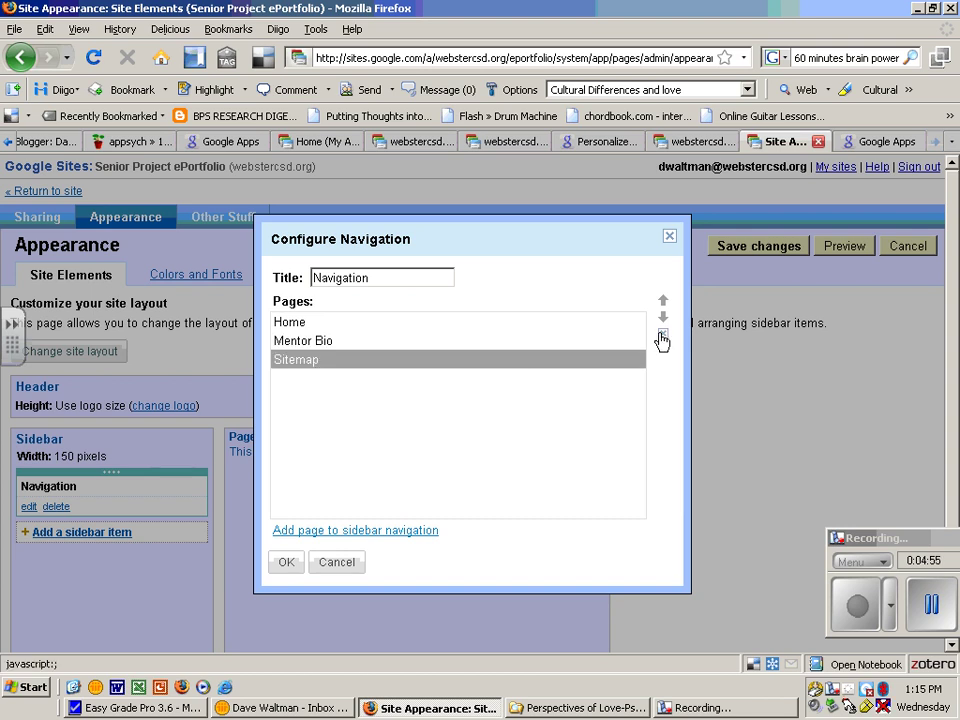
{"action": "left_click", "coordinate": [663, 302]}
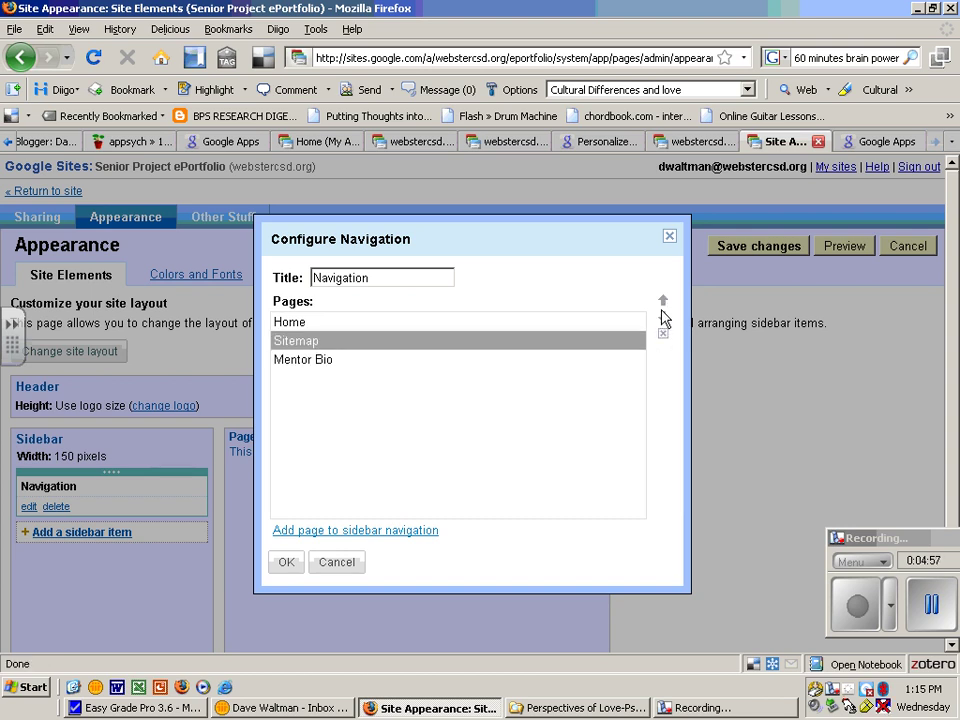
{"action": "left_click", "coordinate": [663, 316]}
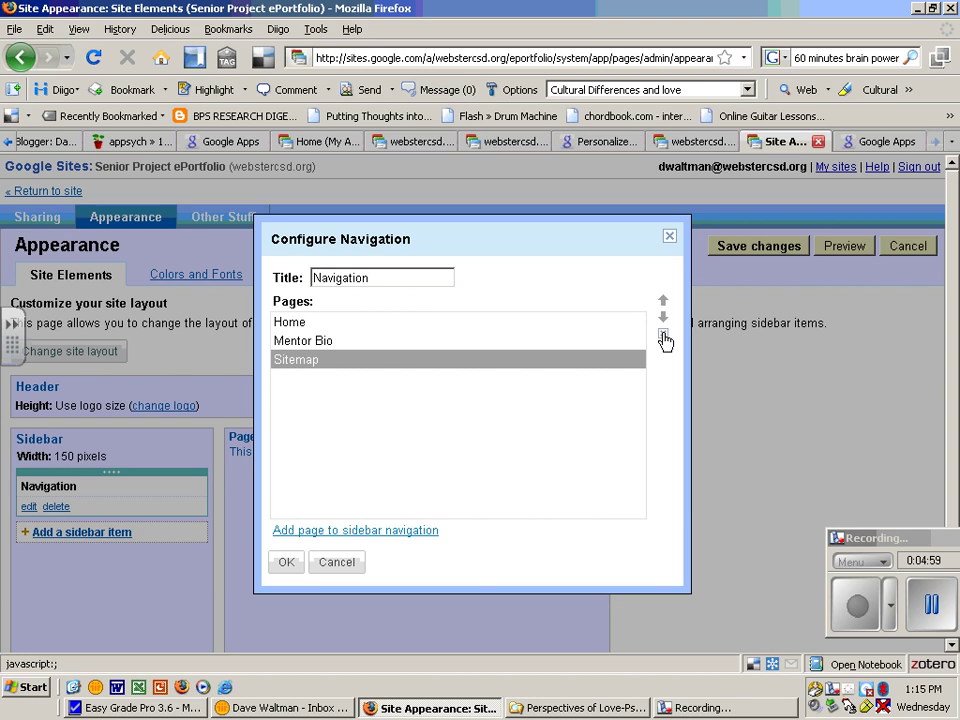
{"action": "left_click", "coordinate": [663, 334]}
{"action": "left_click", "coordinate": [287, 565]}
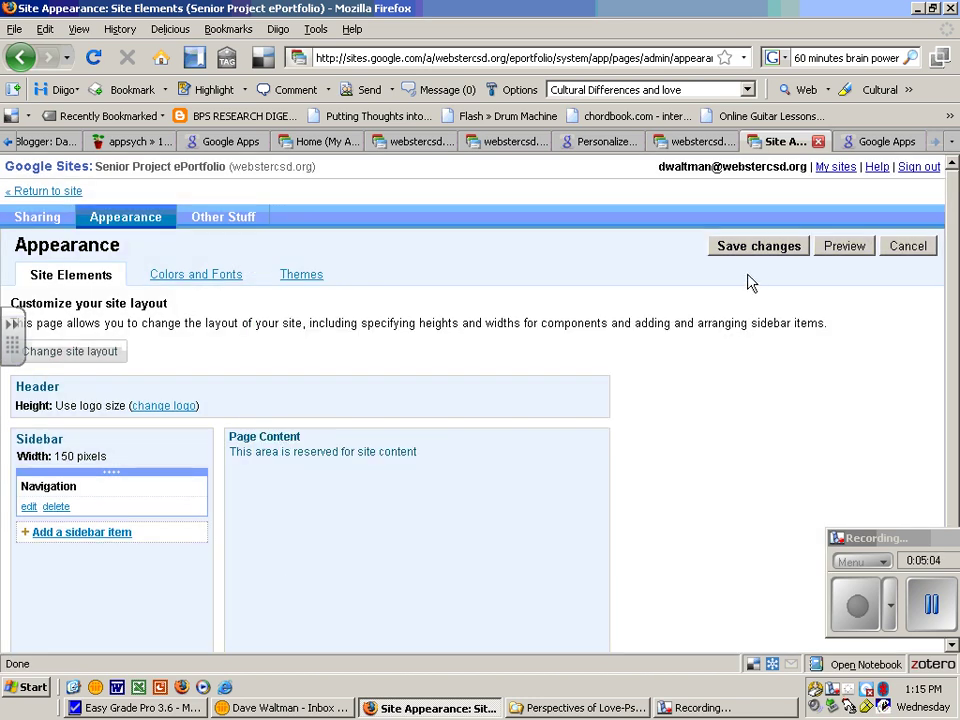
{"action": "left_click", "coordinate": [749, 250]}
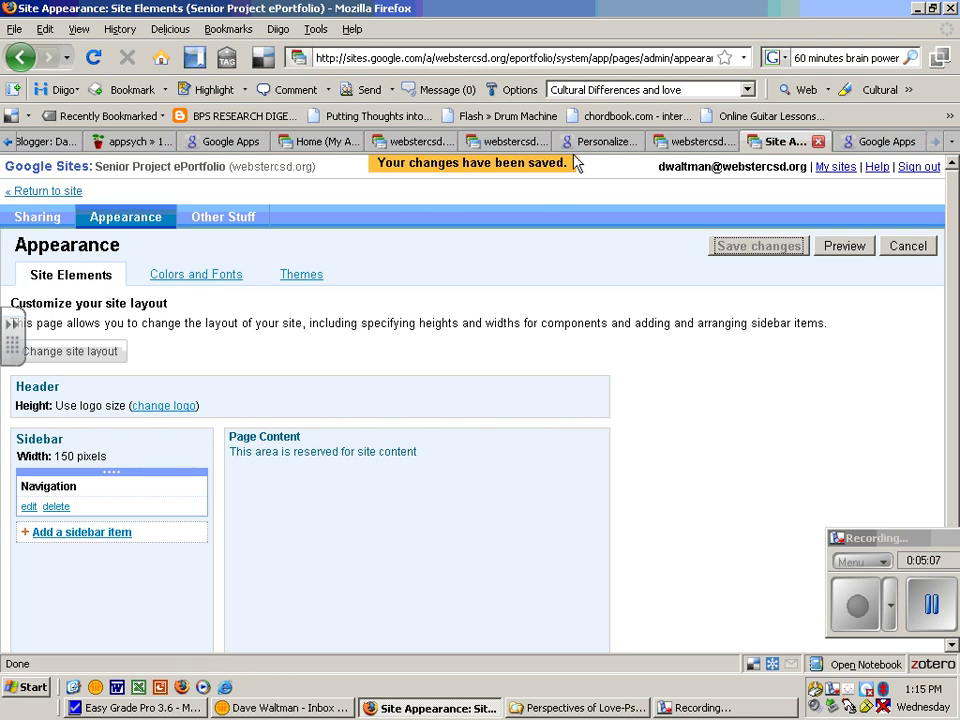
Return to the site and open Mentor Bio from the sidebar navigation.
{"action": "left_click", "coordinate": [30, 191]}
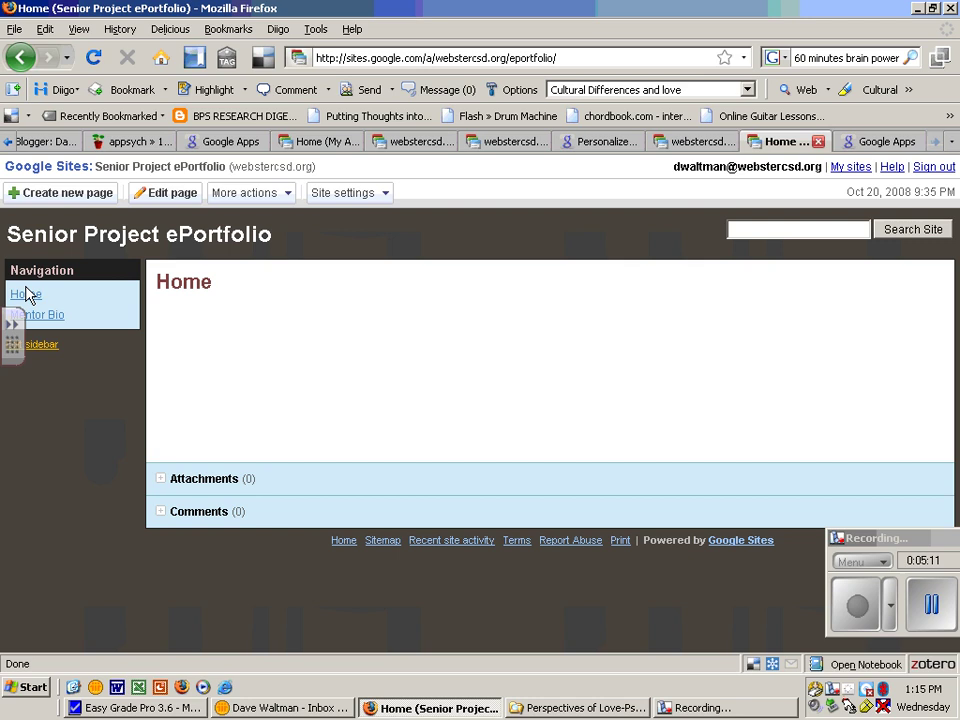
{"action": "left_click", "coordinate": [27, 295]}
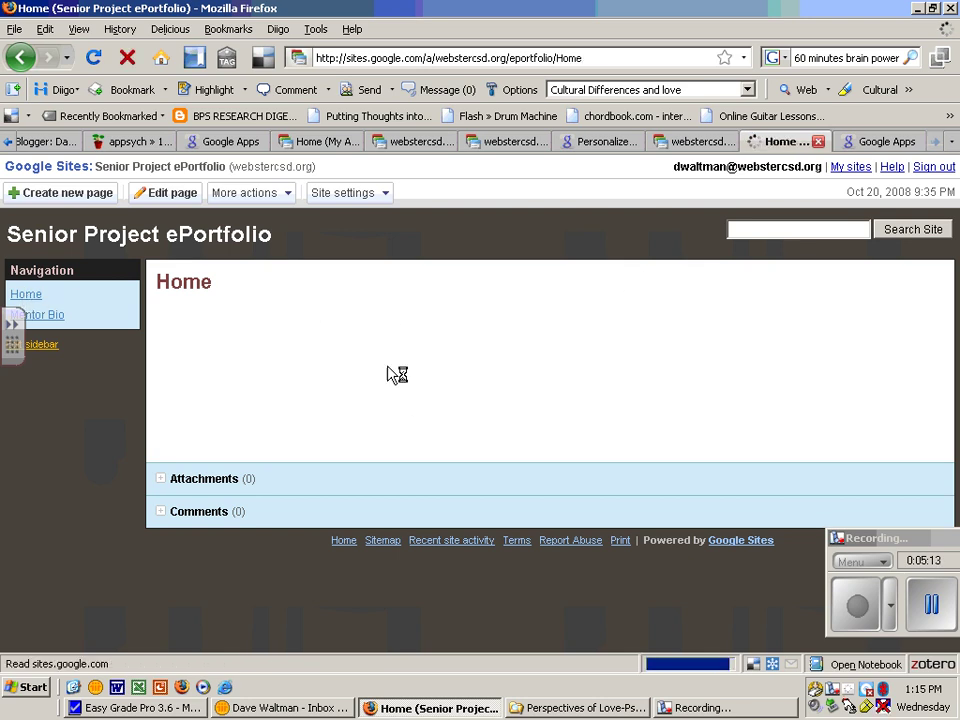
{"action": "left_click", "coordinate": [42, 316]}
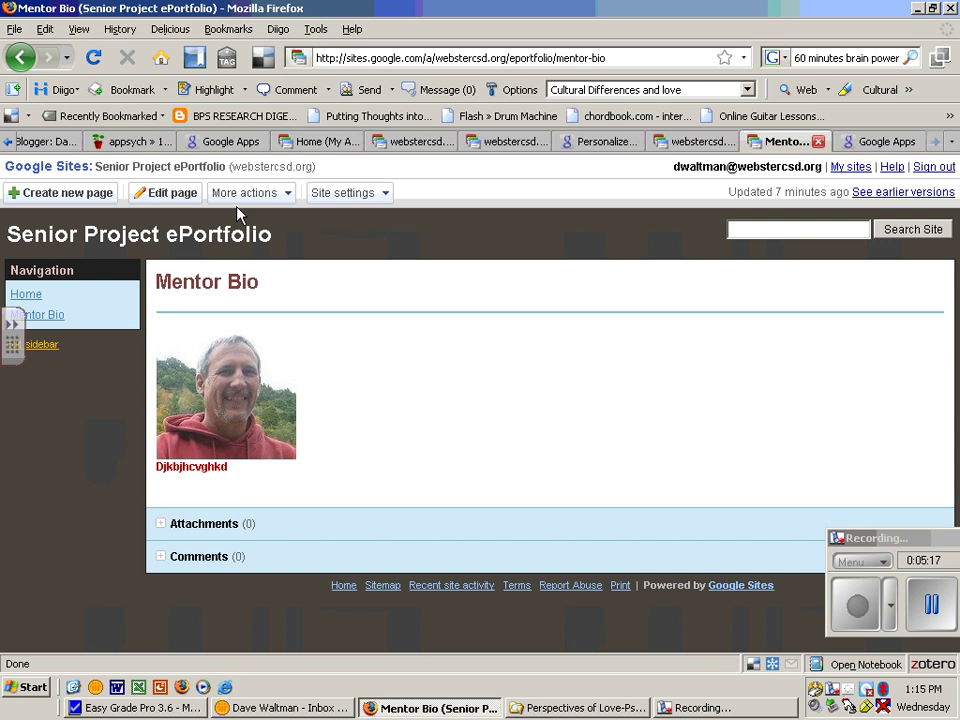
Edit the Mentor Bio page, browse the Insert menu without adding anything, and save.
{"action": "left_click", "coordinate": [182, 192]}
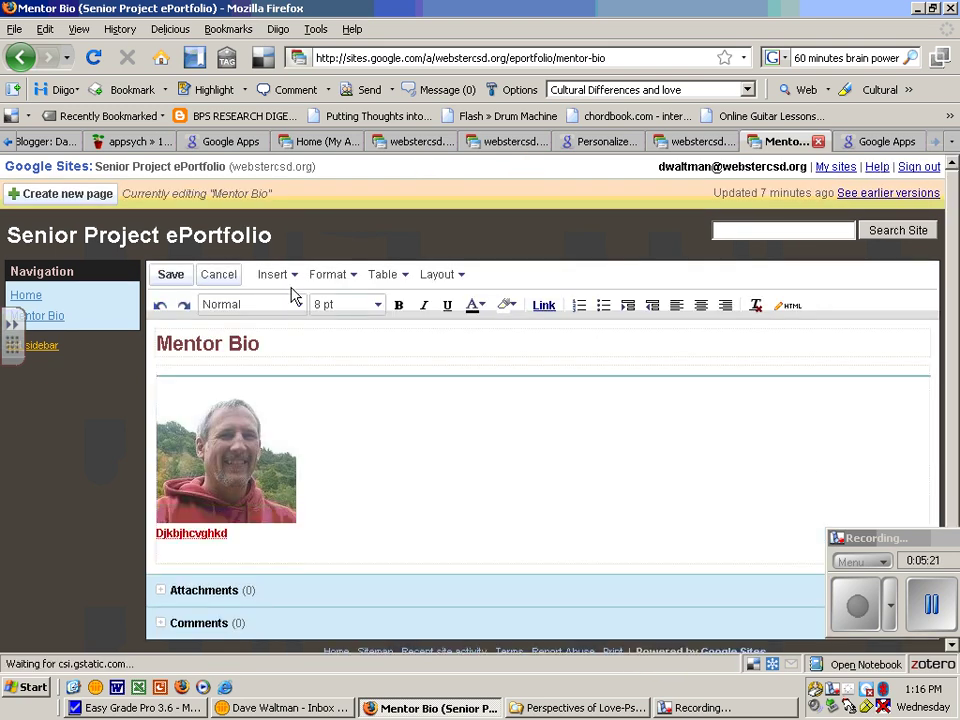
{"action": "left_click", "coordinate": [273, 275]}
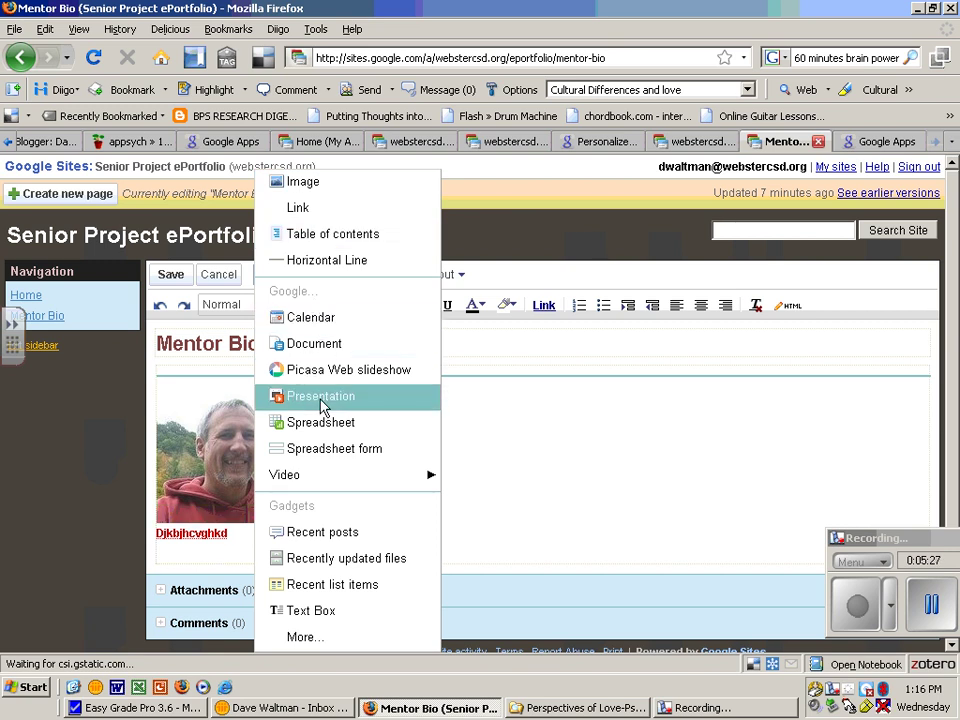
{"action": "mouse_move", "coordinate": [321, 474]}
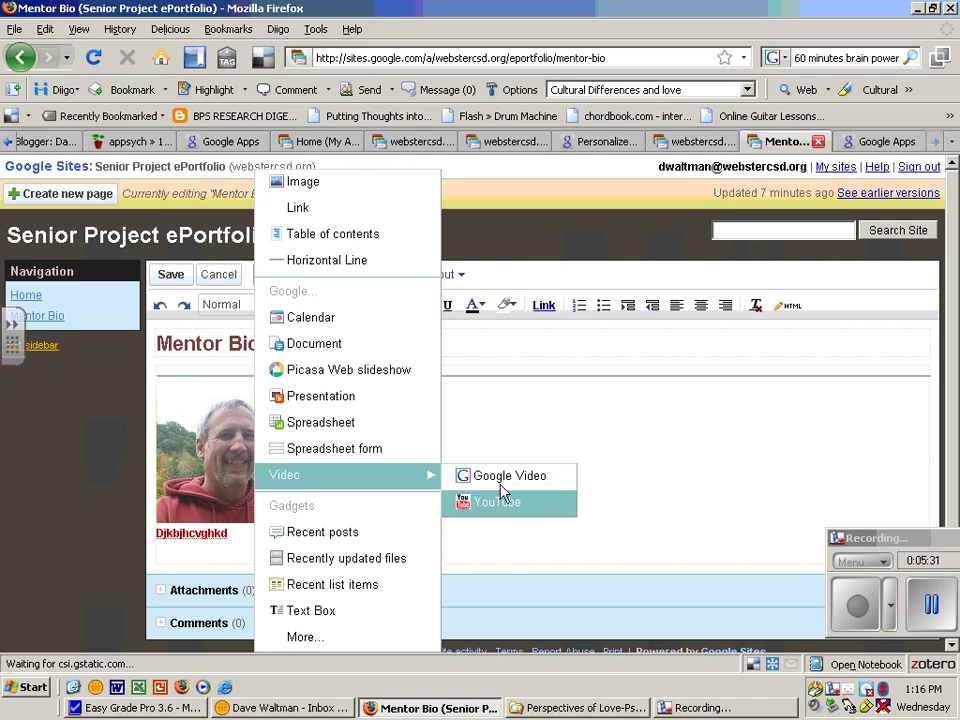
{"action": "left_click", "coordinate": [172, 297]}
{"action": "left_click", "coordinate": [84, 387]}
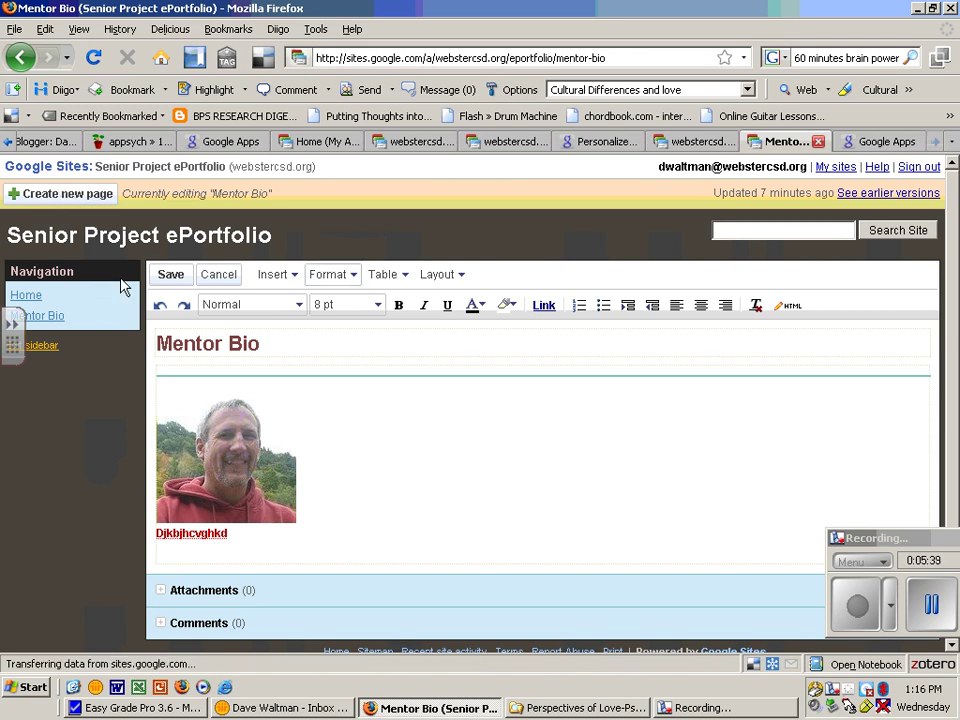
{"action": "left_click", "coordinate": [44, 197]}
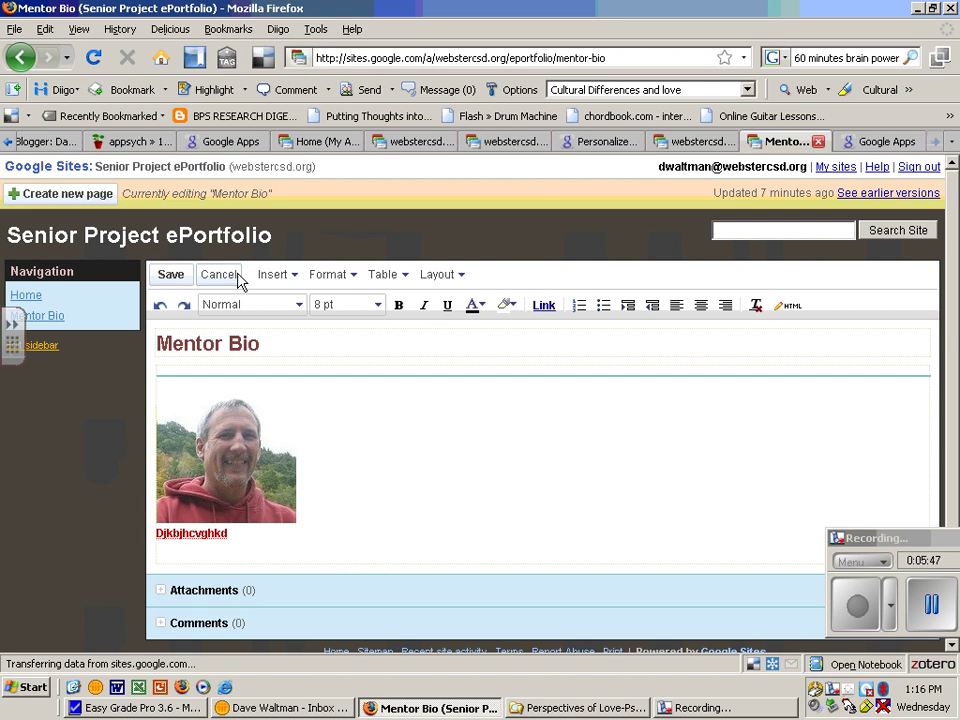
{"action": "left_click", "coordinate": [168, 275]}
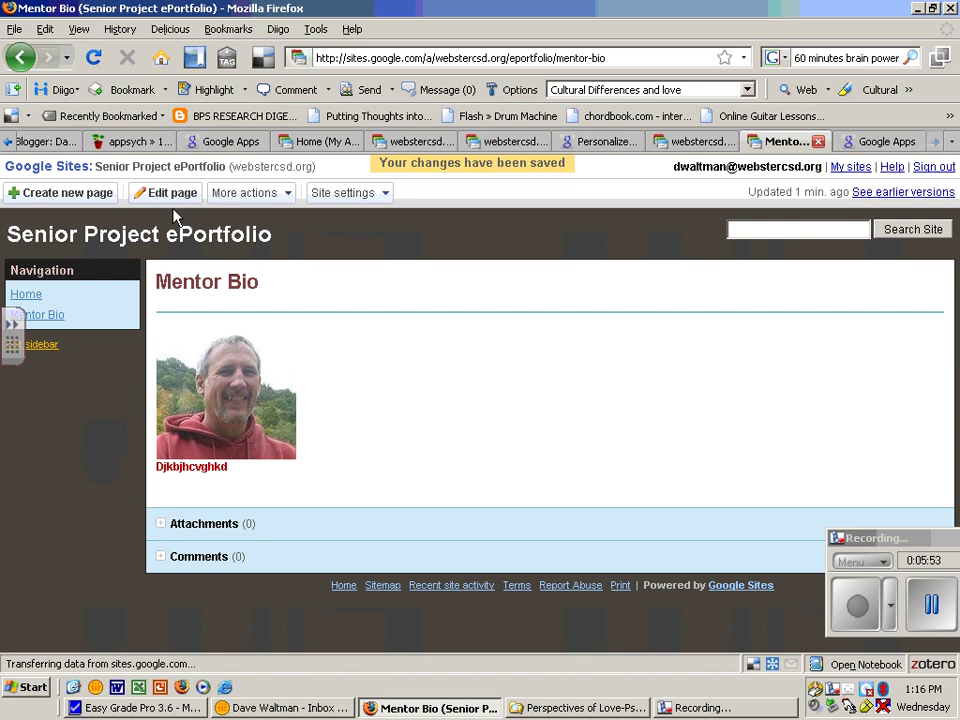
Try the sidebar on the right in the site layout, restore it to the left, and return to the site.
{"action": "left_click", "coordinate": [38, 345]}
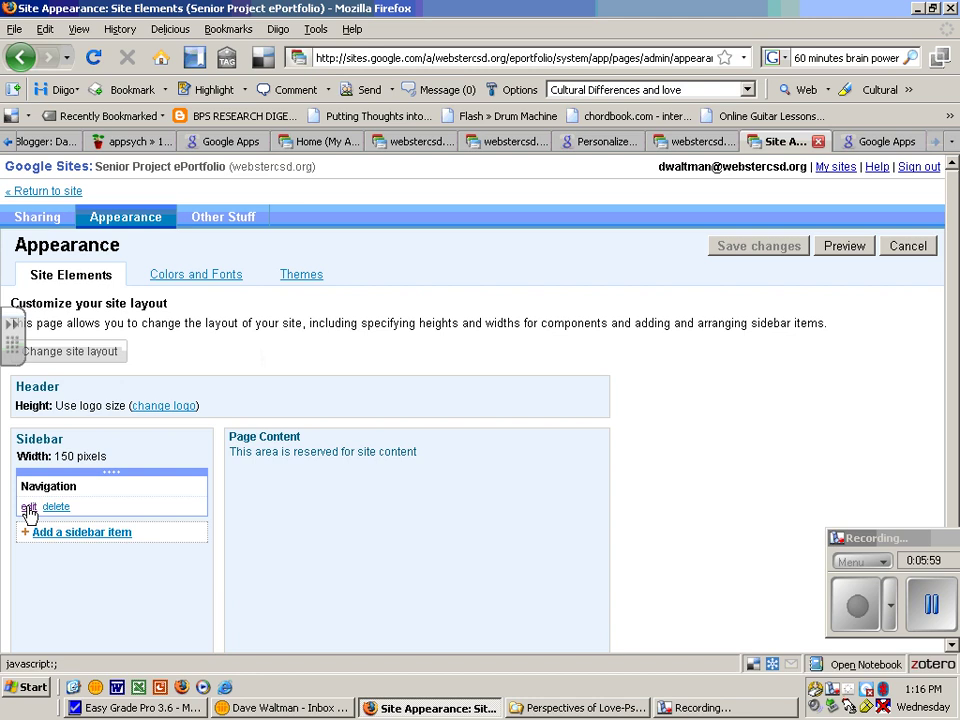
{"action": "left_click_drag", "start_coordinate": [99, 450], "coordinate": [150, 456]}
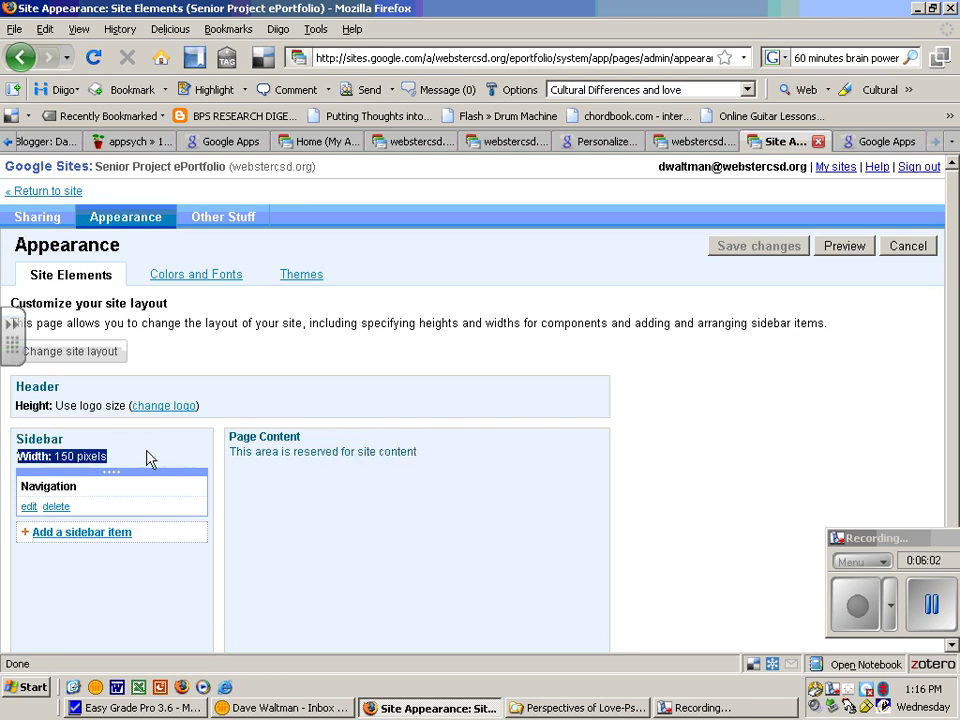
{"action": "left_click", "coordinate": [96, 361]}
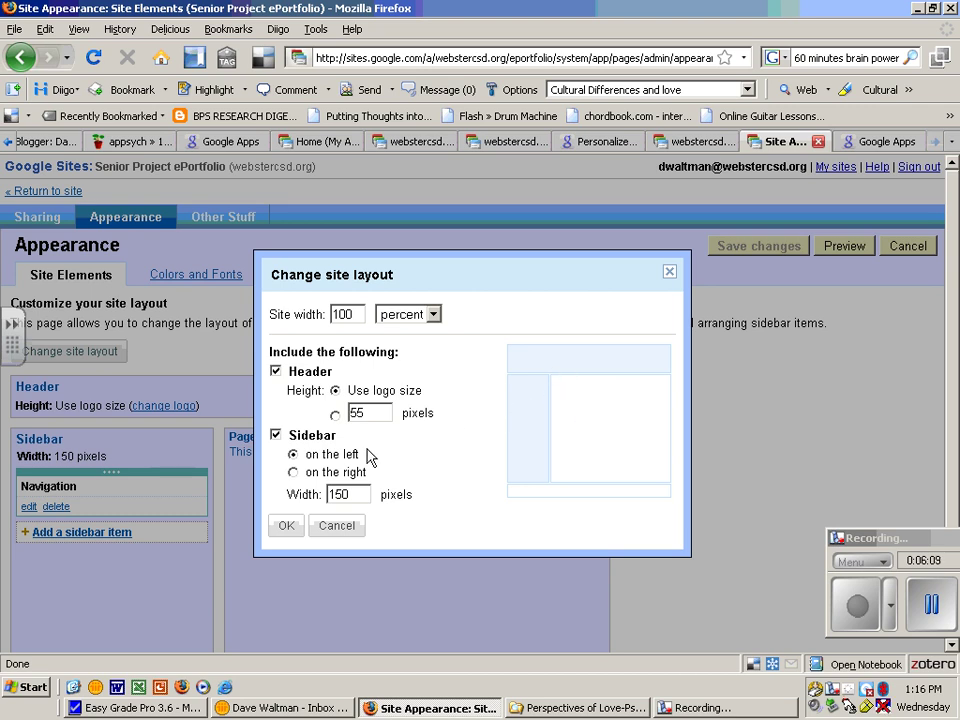
{"action": "left_click", "coordinate": [294, 474]}
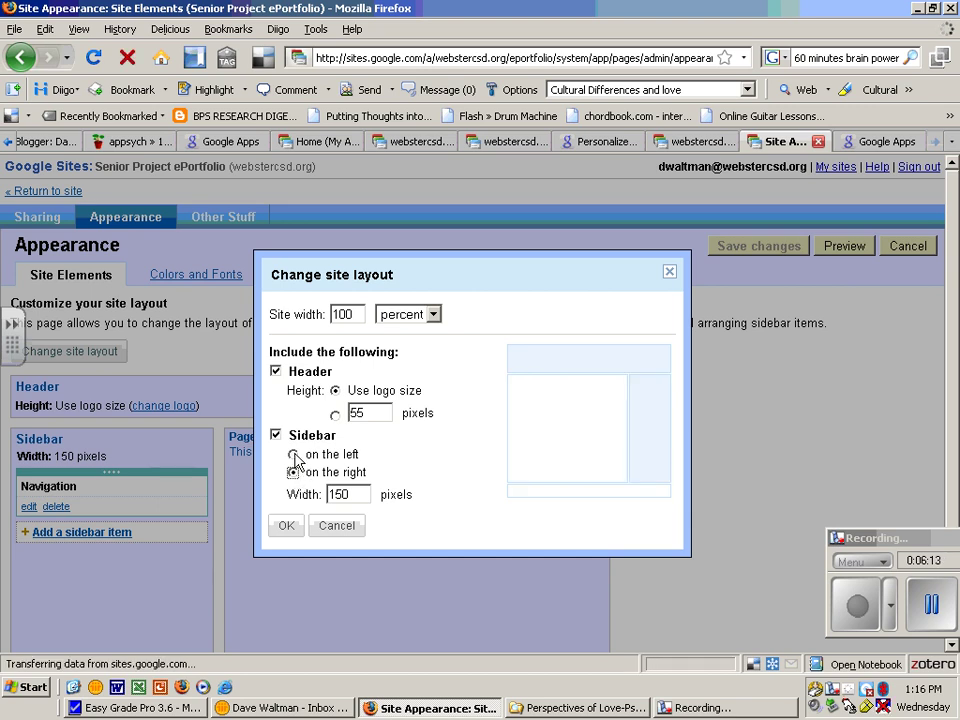
{"action": "left_click", "coordinate": [294, 455]}
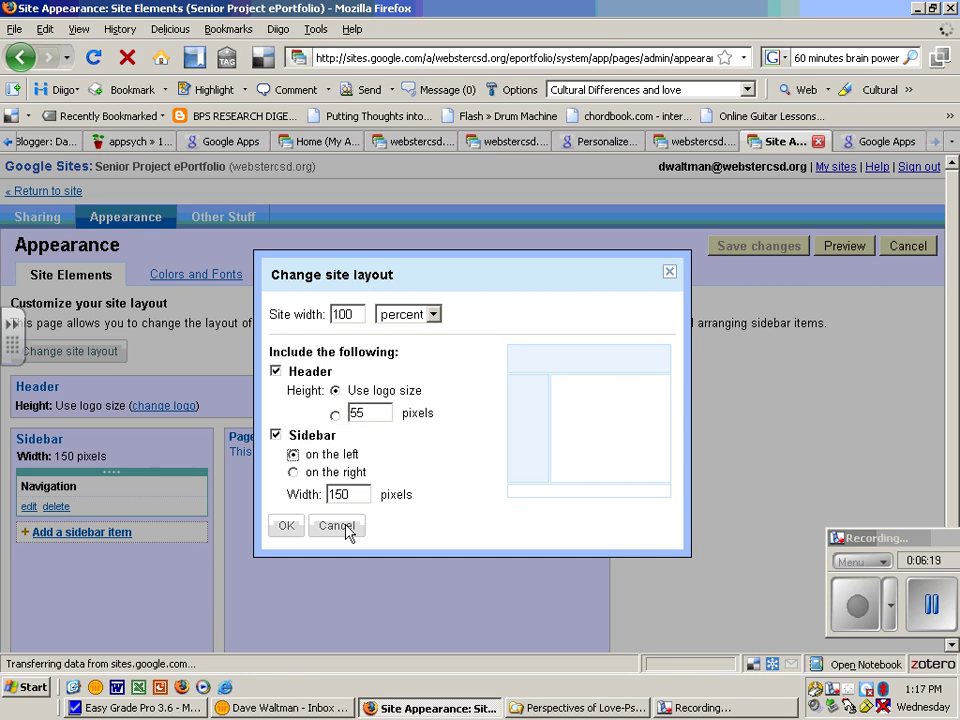
{"action": "left_click", "coordinate": [285, 529]}
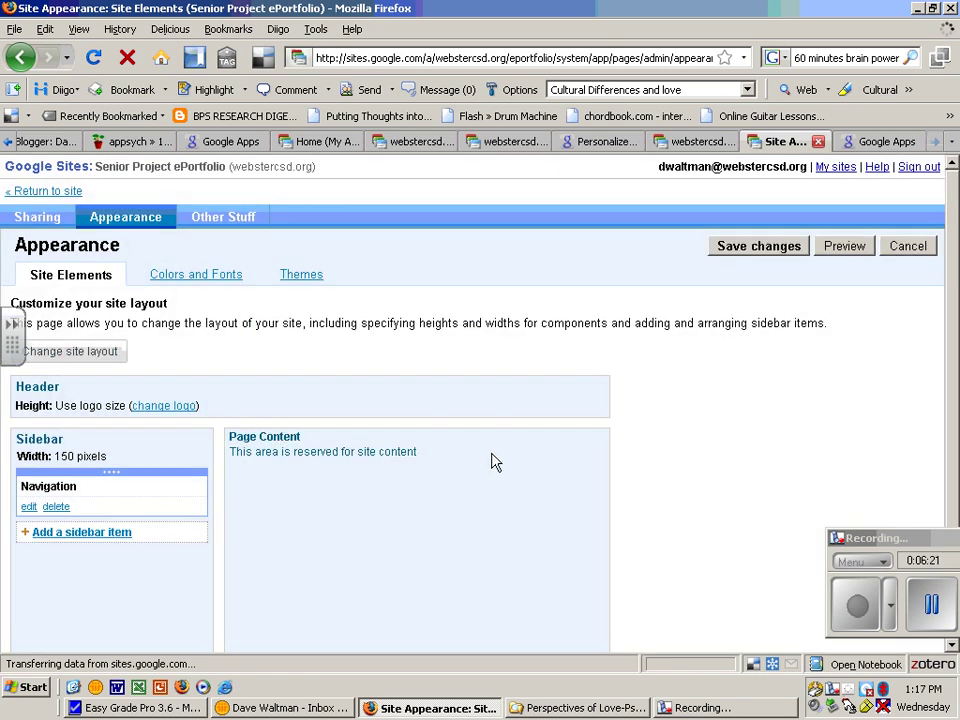
{"action": "left_click", "coordinate": [58, 192]}
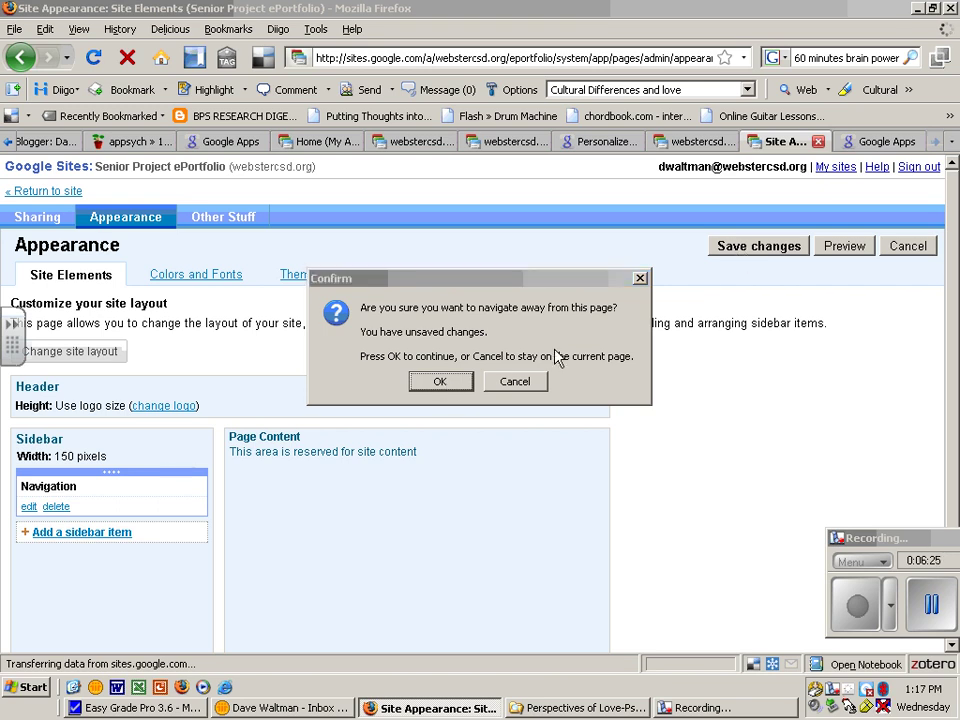
Discard the unsaved appearance changes and go to the Mentor Bio page from the sidebar.
{"action": "left_click", "coordinate": [450, 382]}
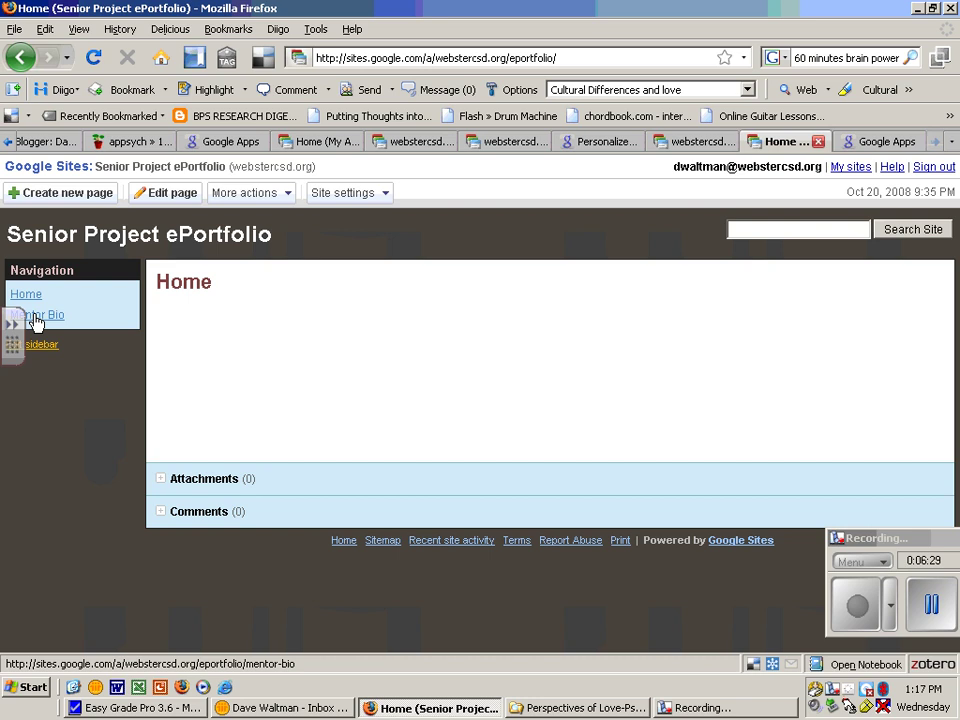
{"action": "left_click", "coordinate": [27, 313]}
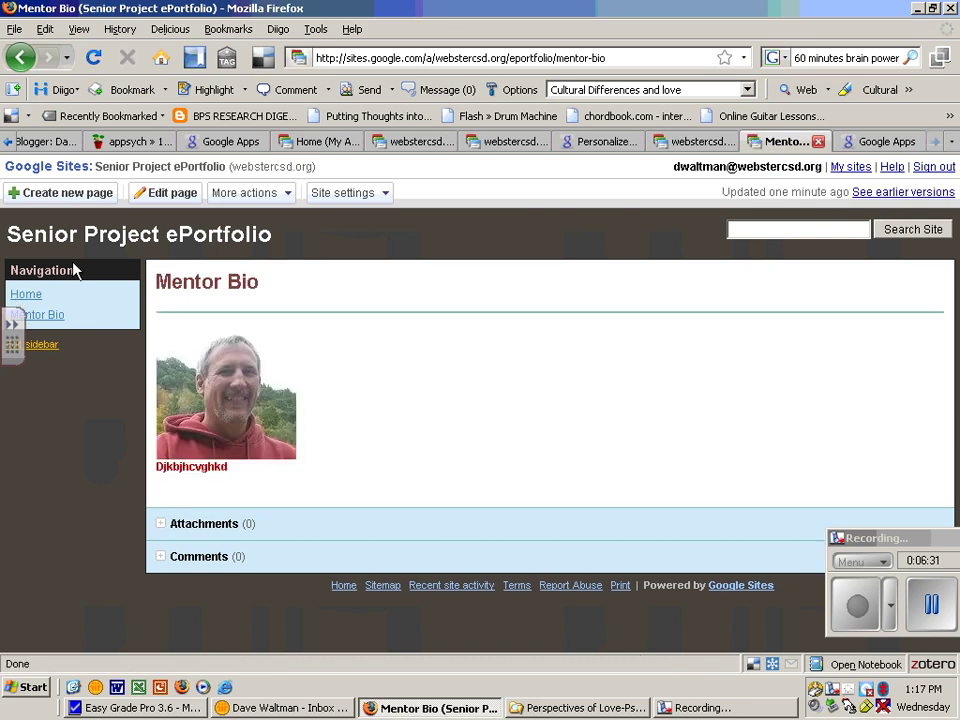